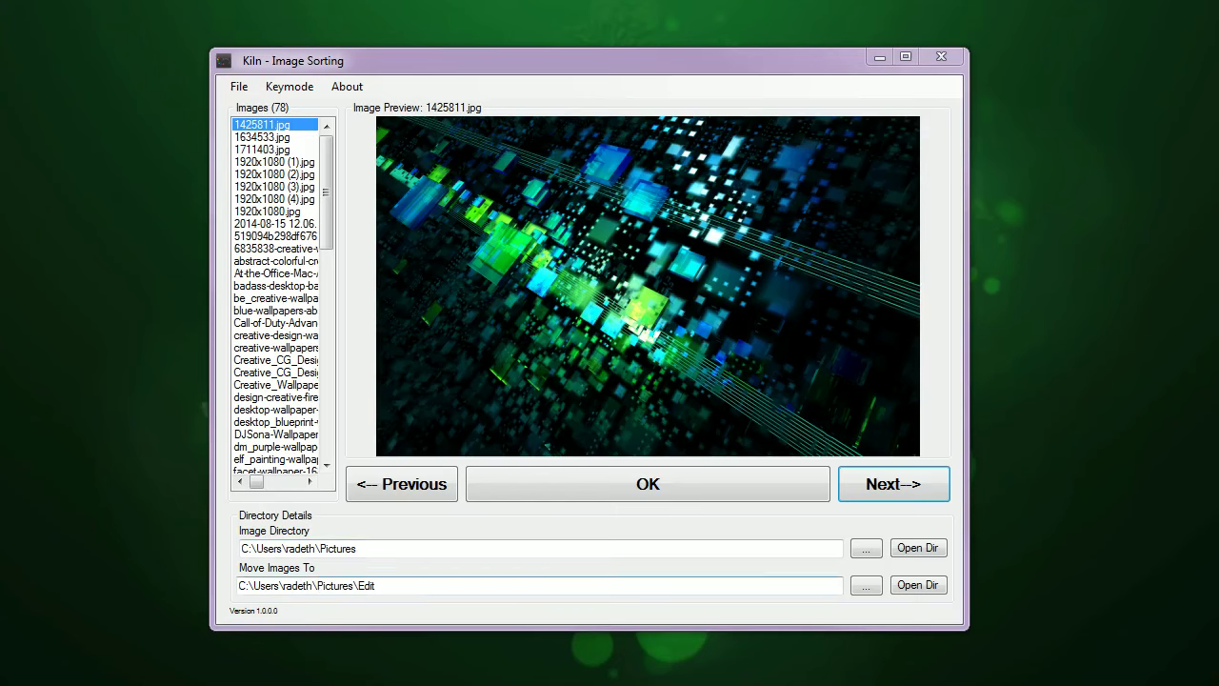
Highlight the Edit folder name at the end of the Pictures\Edit destination path
mouse_move(366, 586)
left_mouse_down()
mouse_move(376, 586)
mouse_move(358, 586)
left_mouse_up()
left_click(362, 586)
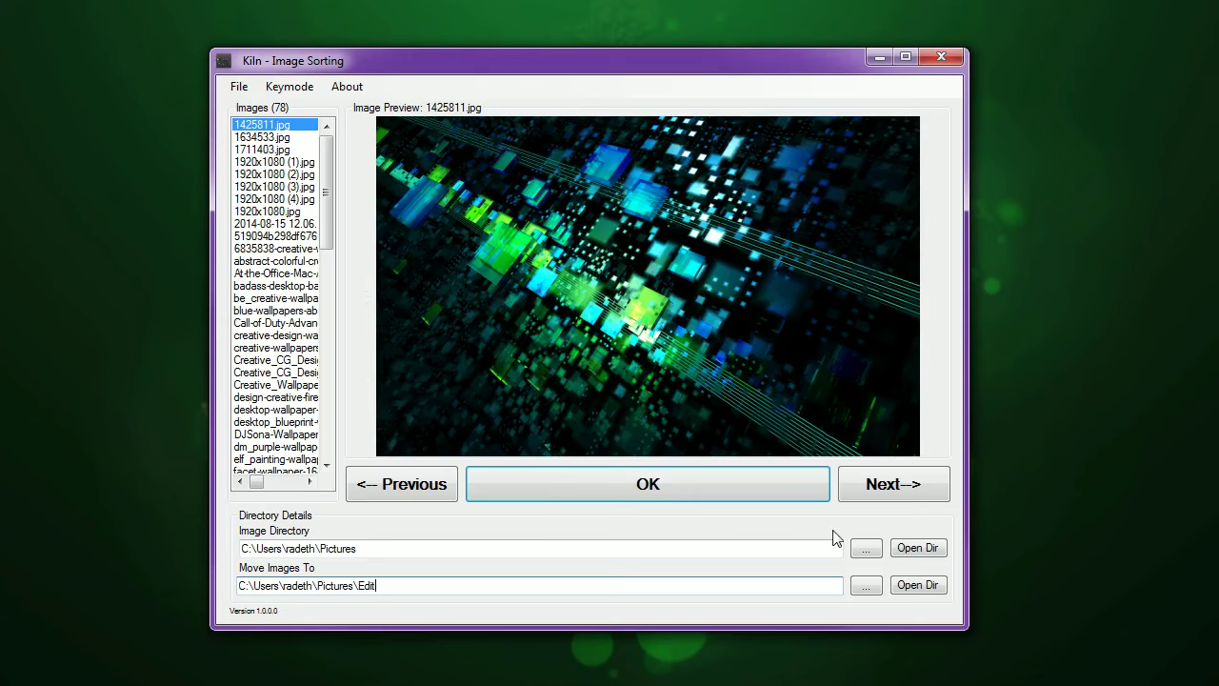
left_click(296, 91)
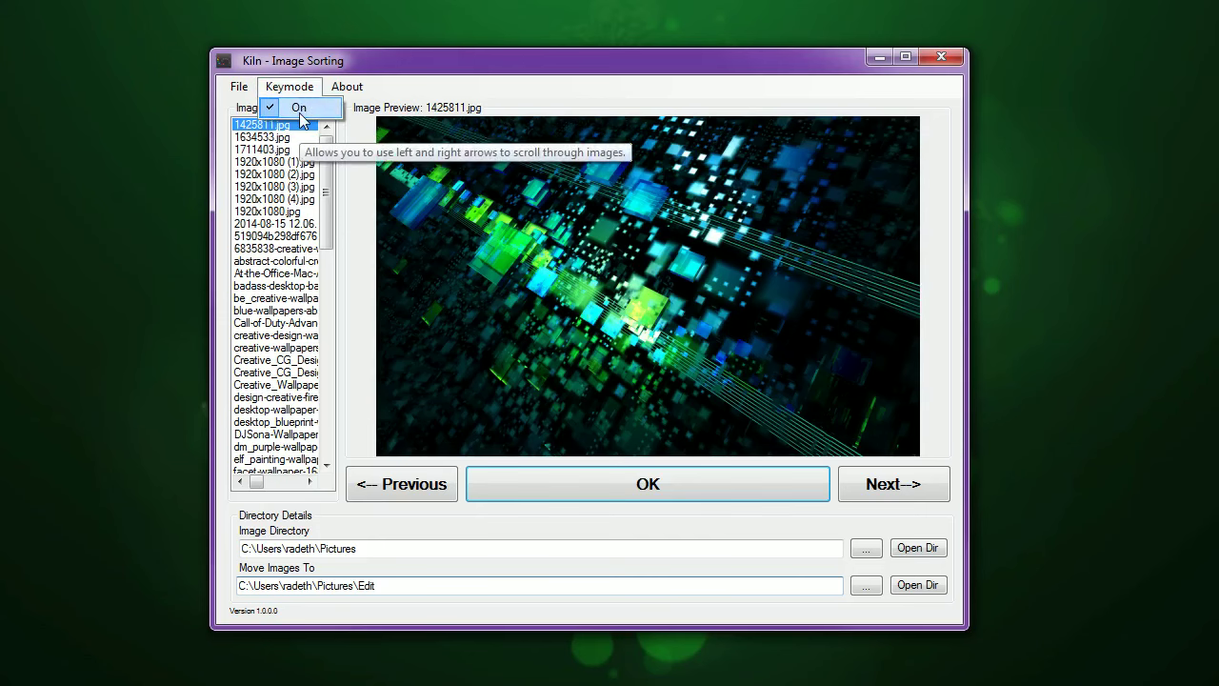
Close the Keymode menu with On still checked, then arrow forward and back to 1425811.jpg
left_click(645, 68)
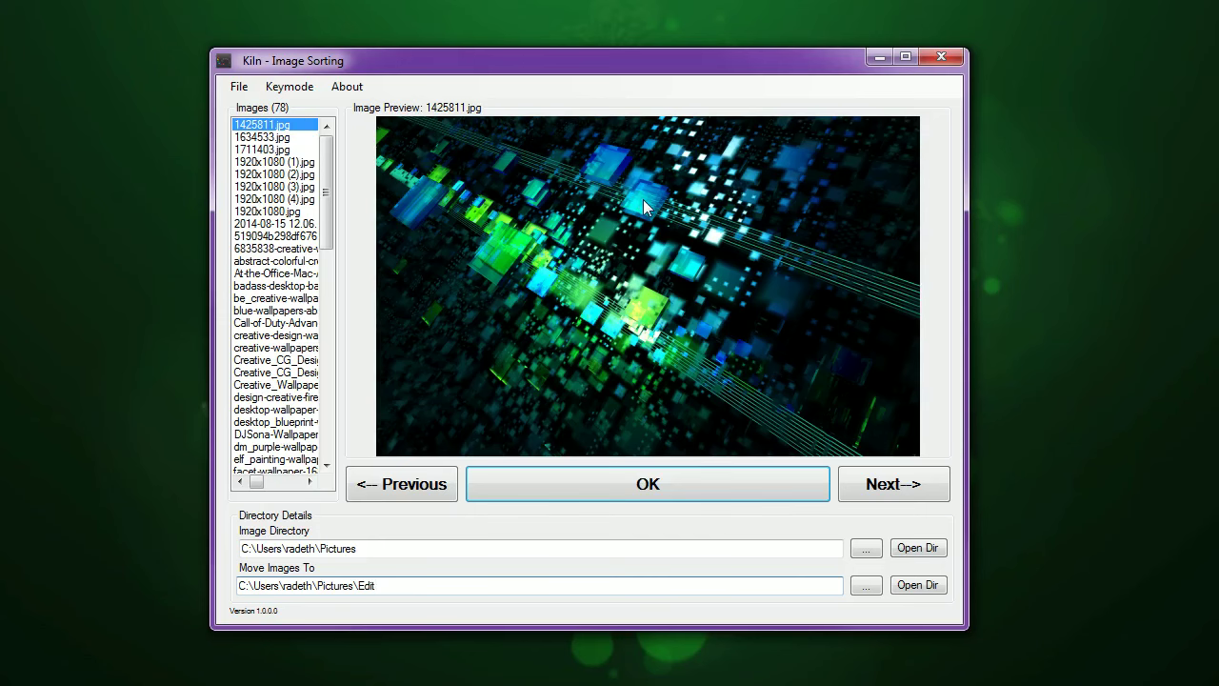
key("Right")
key("Right")
key("Right")
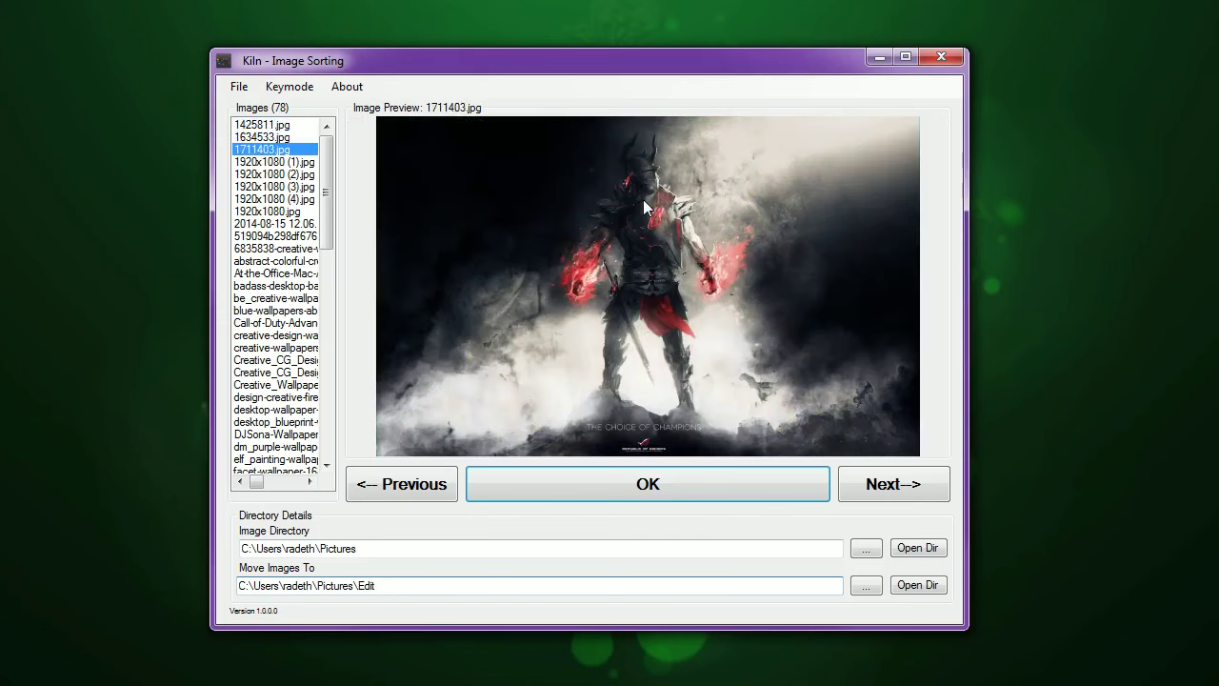
key("Left")
key("Left")
key("Left")
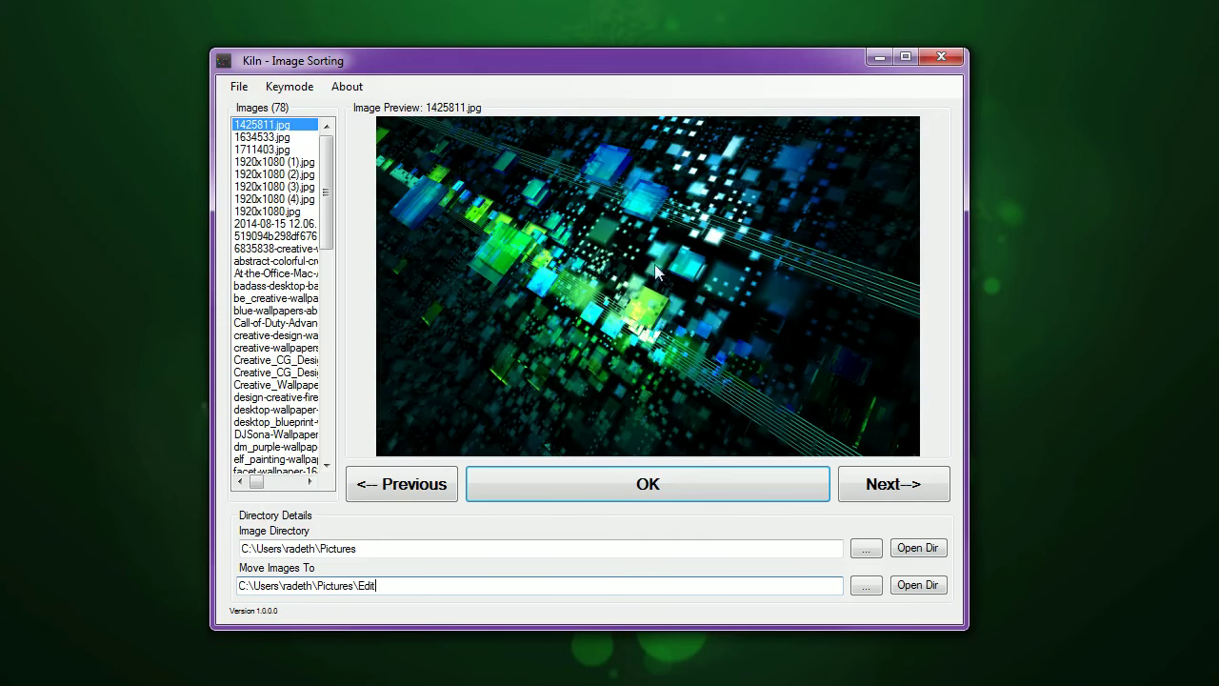
left_click(889, 488)
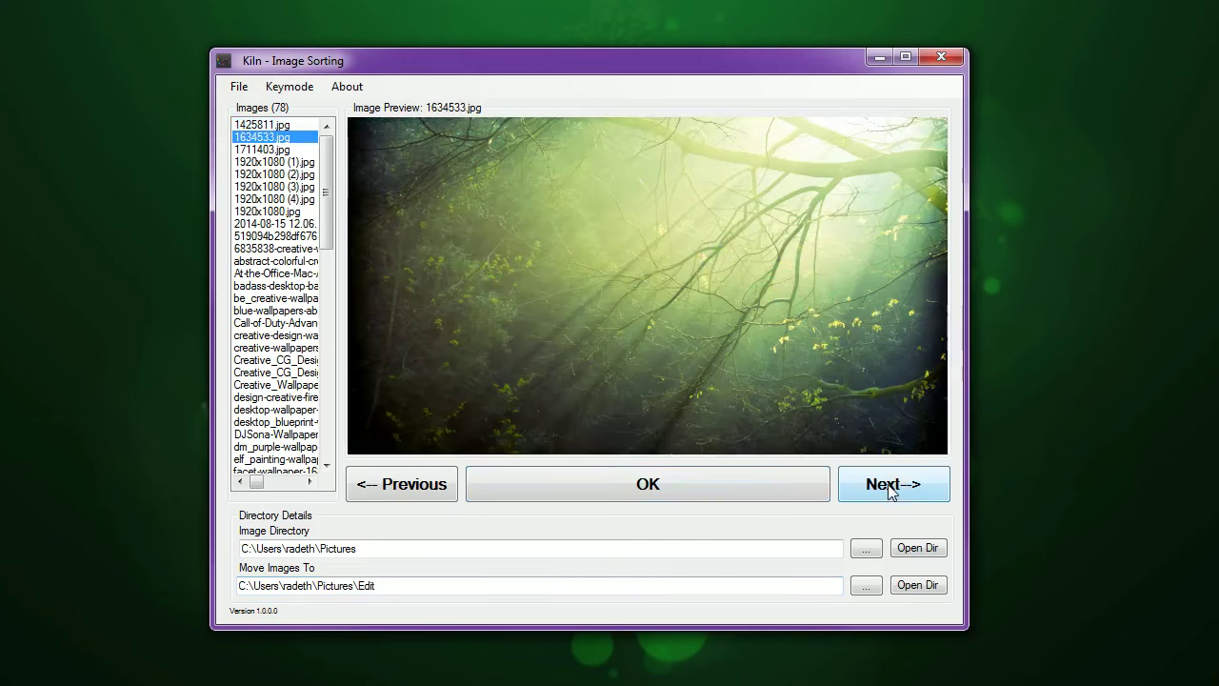
left_click(428, 488)
left_click(872, 486)
left_click(886, 488)
left_click(429, 494)
left_click(429, 494)
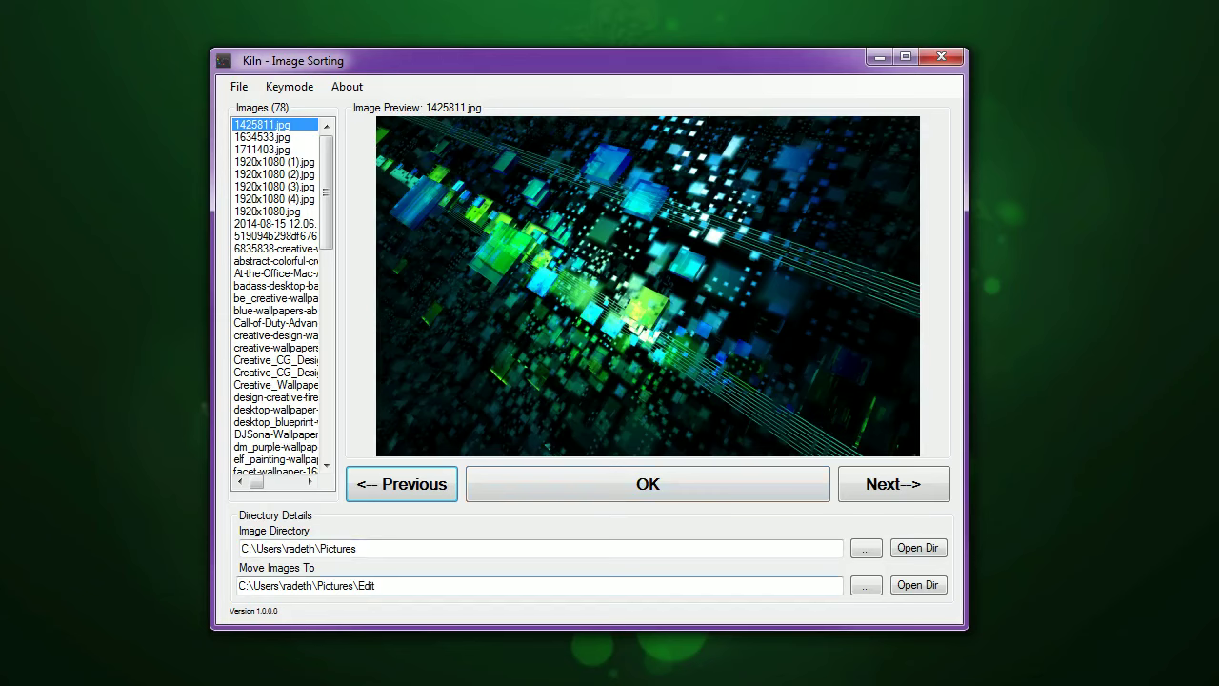
Send 1425811.jpg to the missing Edit folder, creating it, after dismissing the No Such Folder warning
left_click(909, 591)
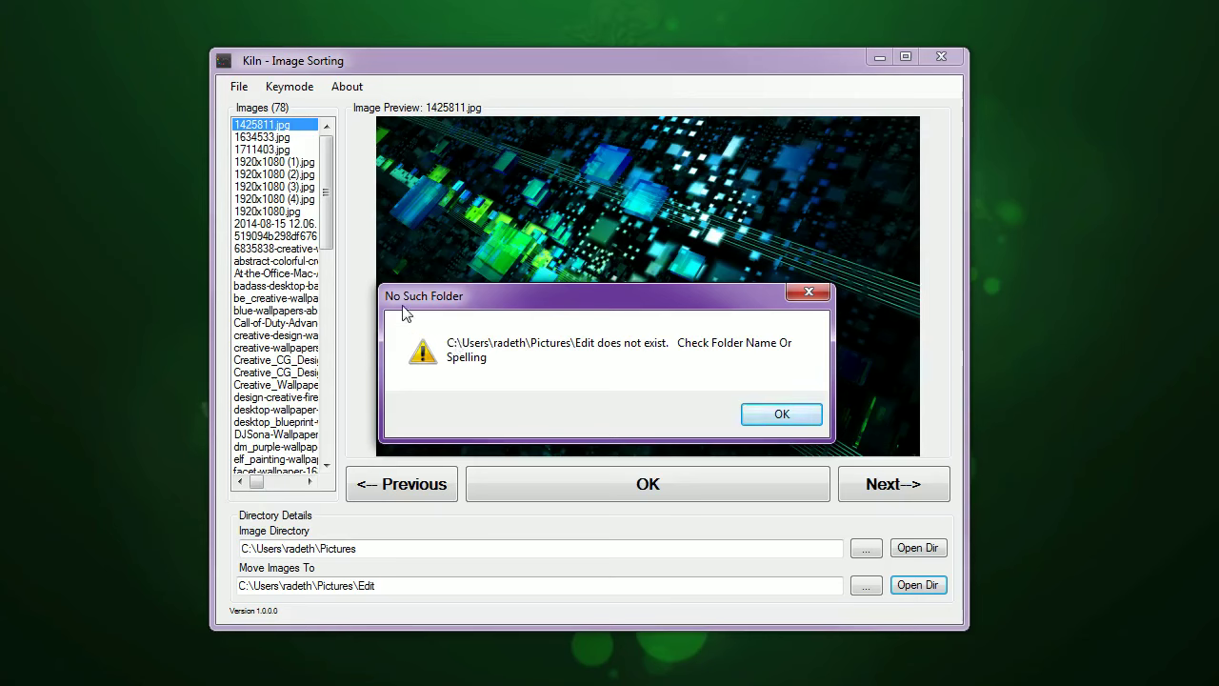
left_click(752, 416)
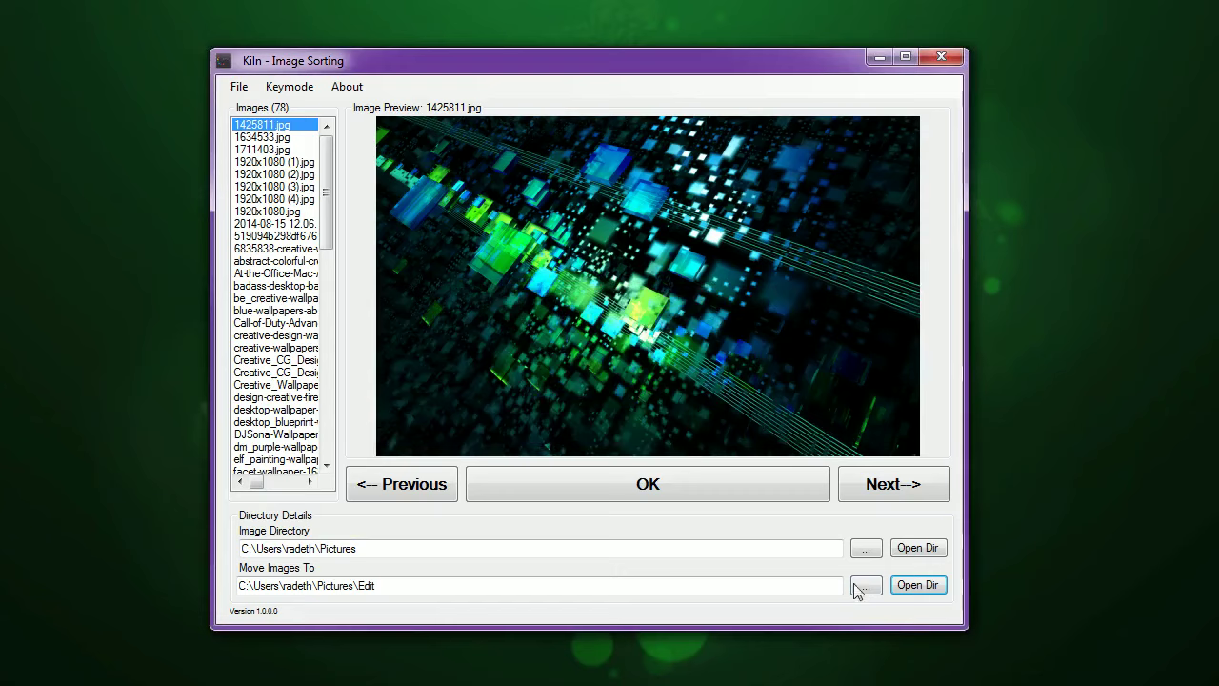
left_click(648, 493)
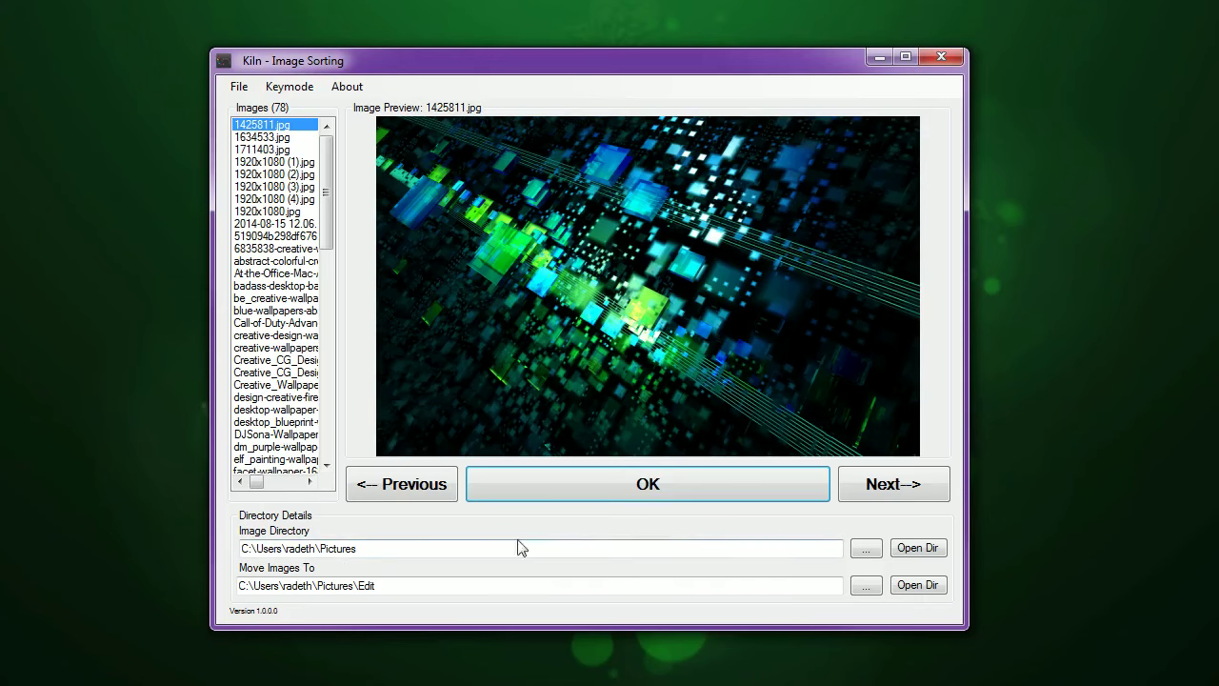
left_click(901, 587)
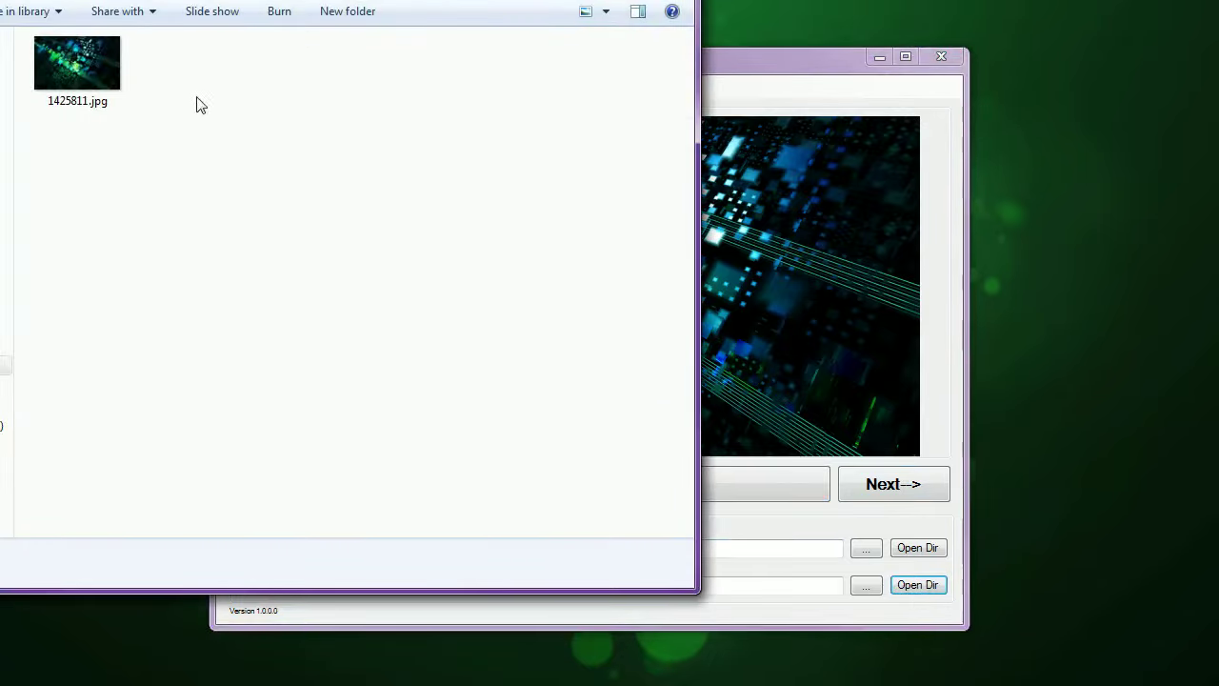
Check the moved 1425811.jpg details in Edit (1920 x 1200, 718 KB), then return to Kiln
left_click(92, 63)
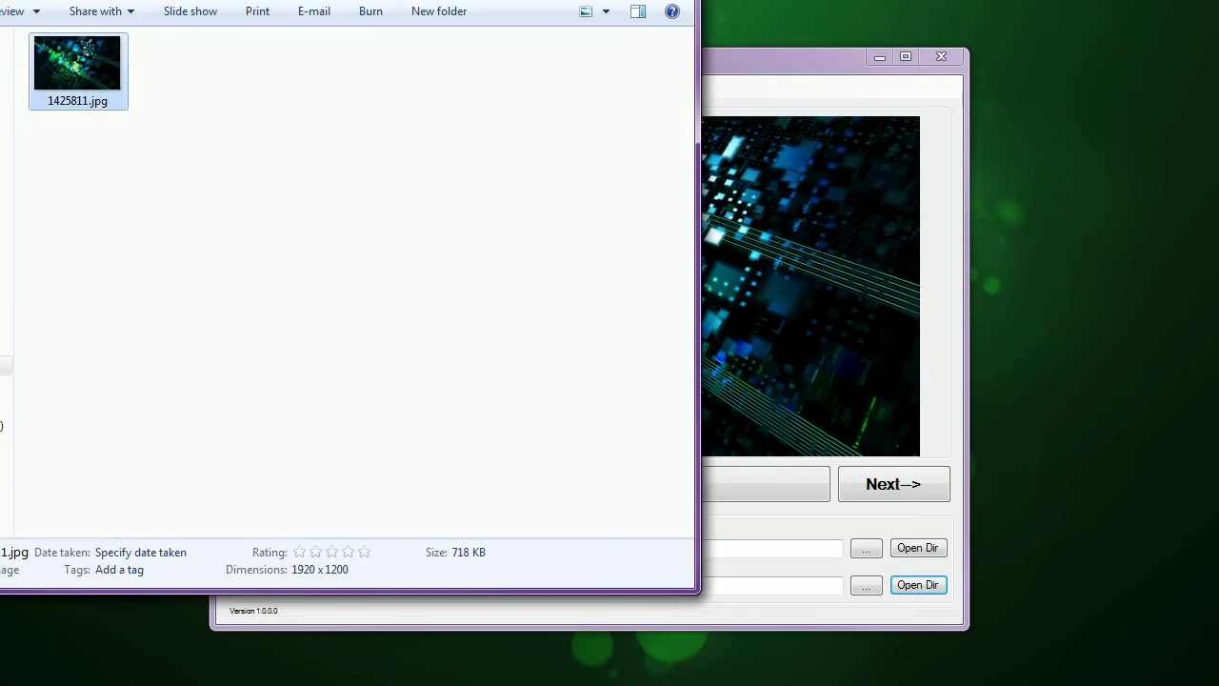
left_click_drag(221, 2, 263, 9)
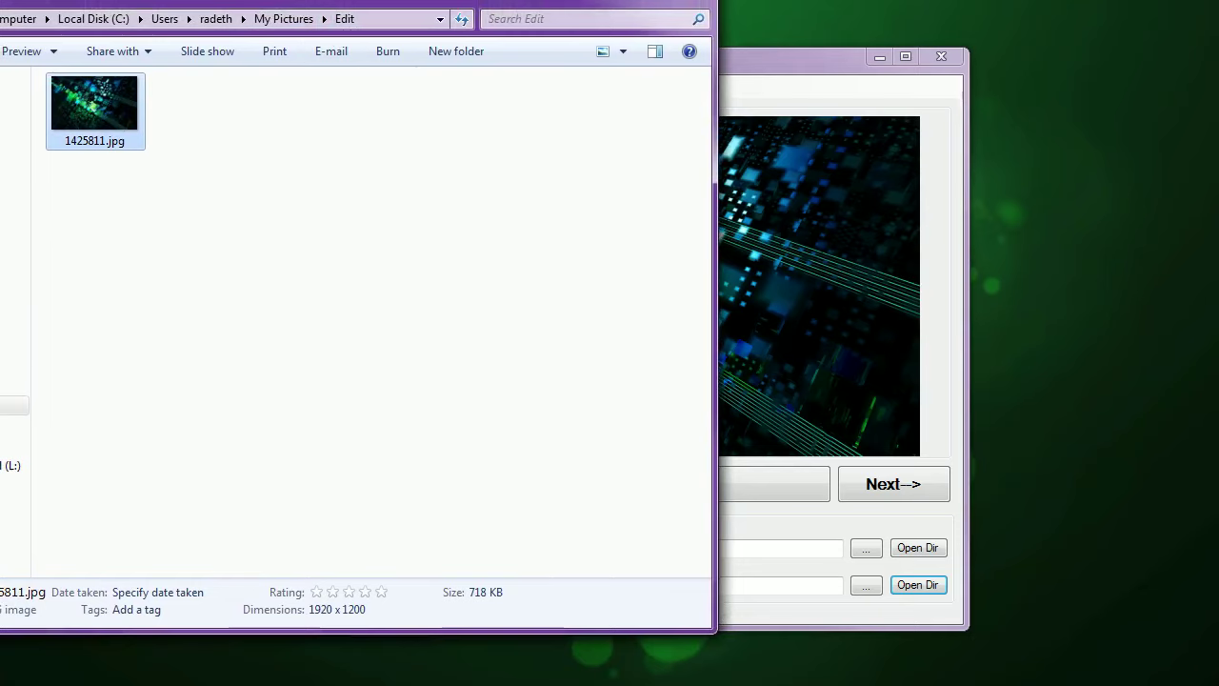
left_click(812, 81)
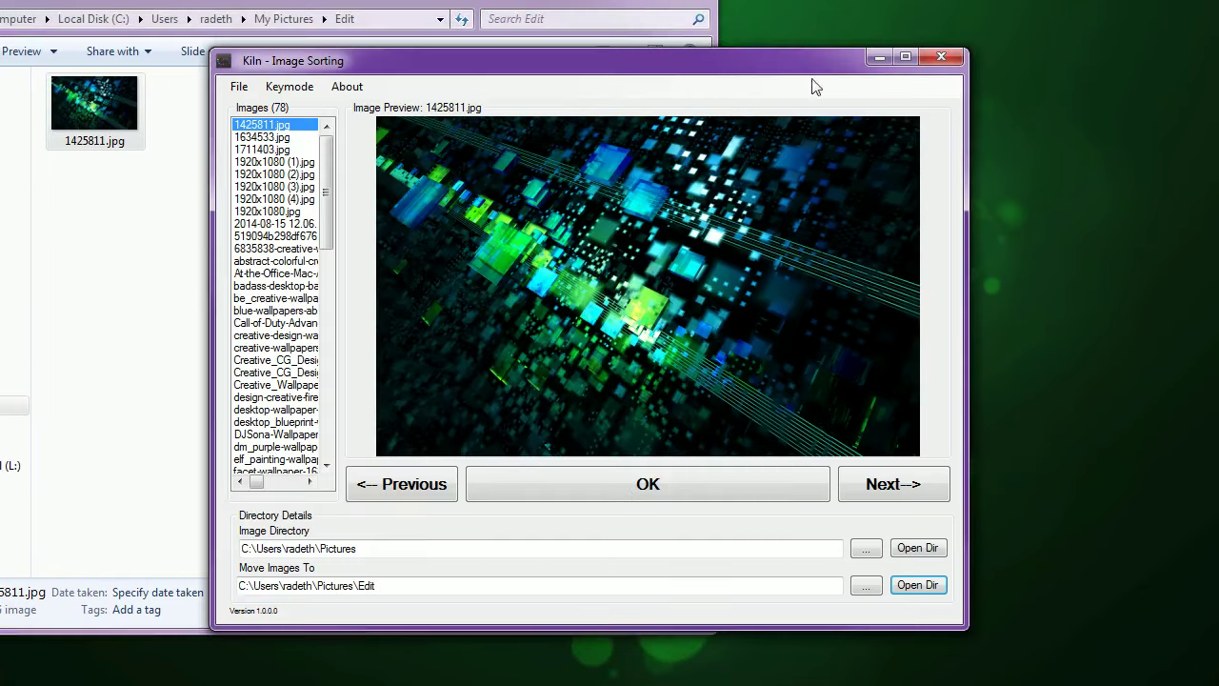
Open the Pictures folder in Explorer, look inside Edit, then delete the Edit folder
left_click(905, 549)
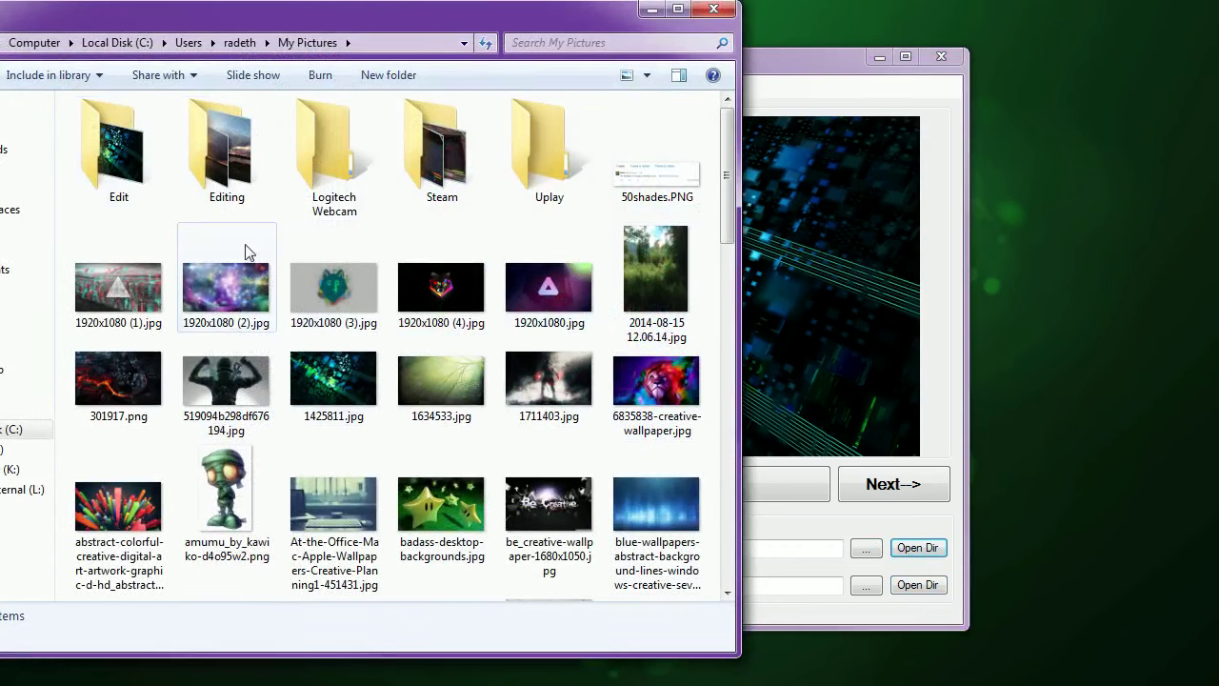
double_click(123, 185)
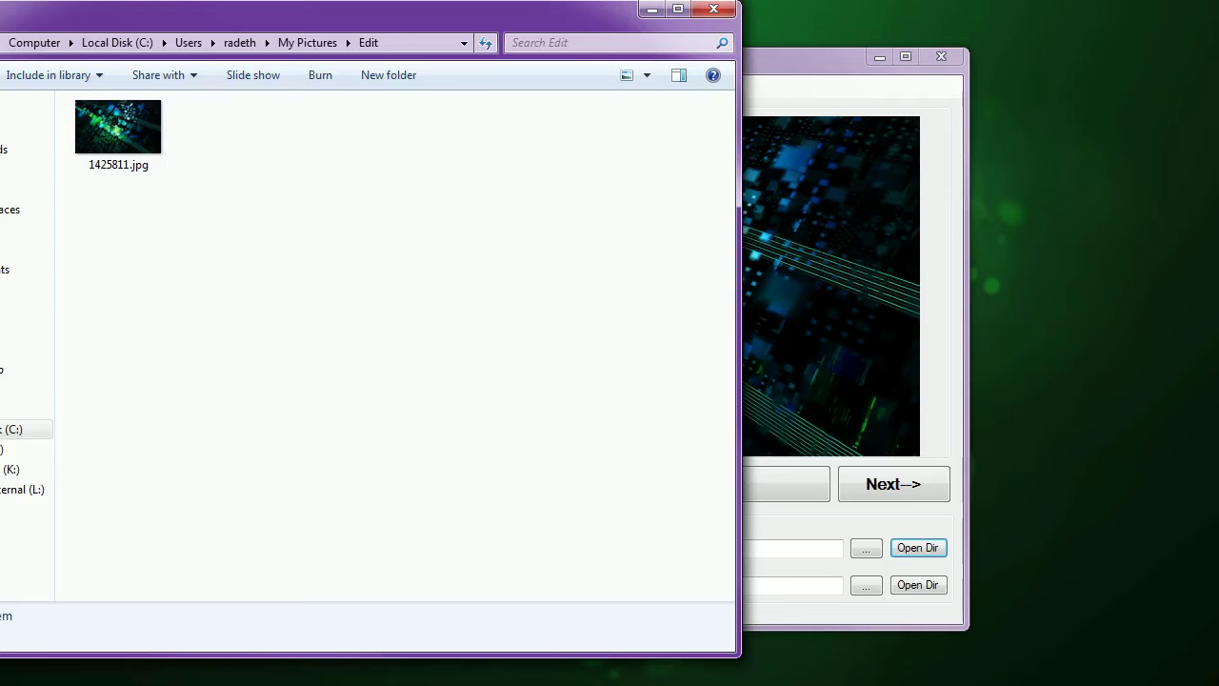
key("BackSpace")
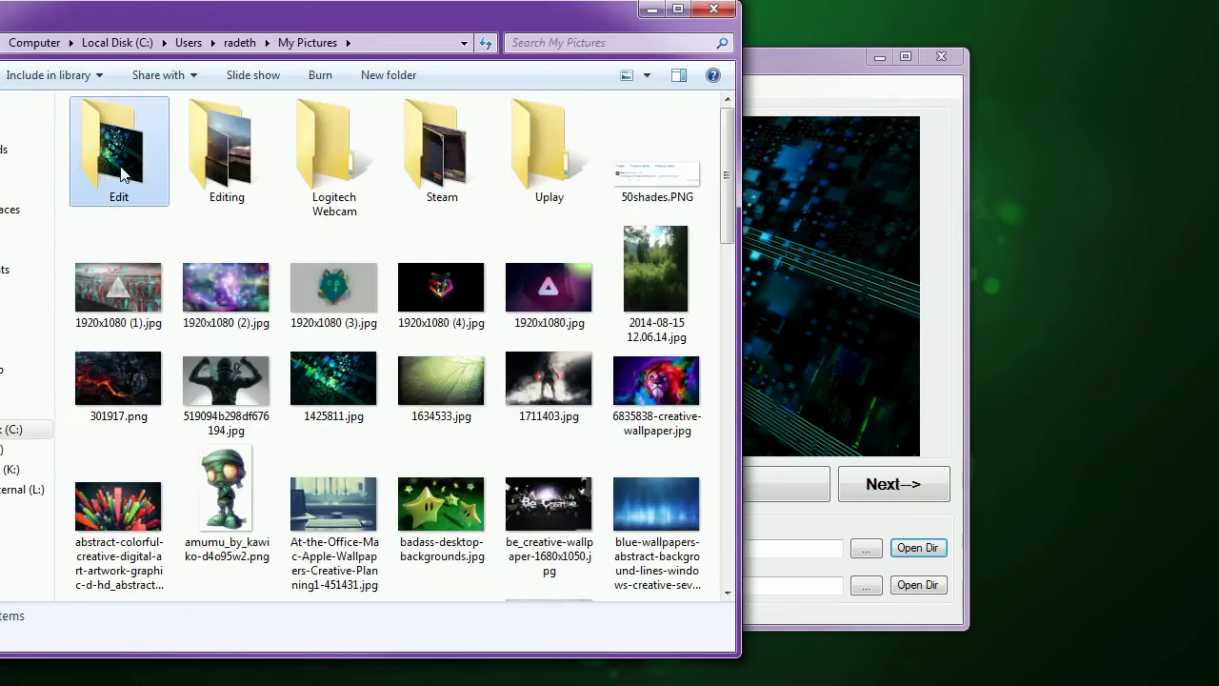
key("Delete")
key("Return")
Re-send 1425811.jpg from Kiln to recreate Edit and open the recreated folder
left_click(771, 77)
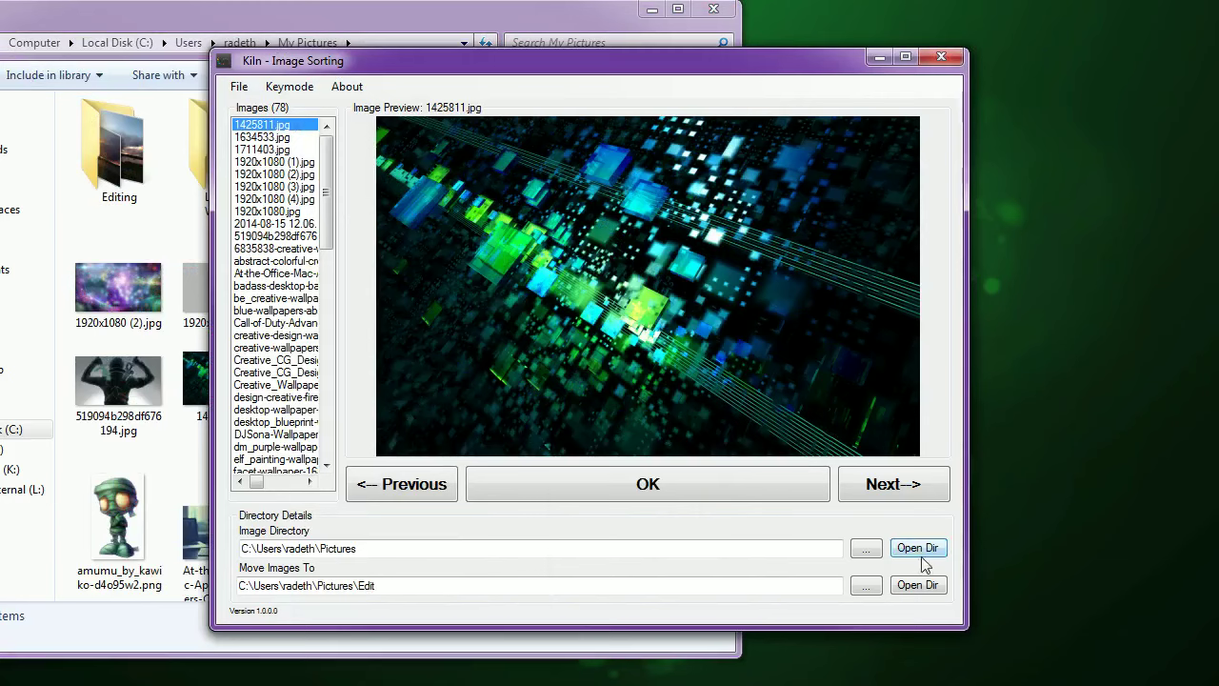
left_click(703, 486)
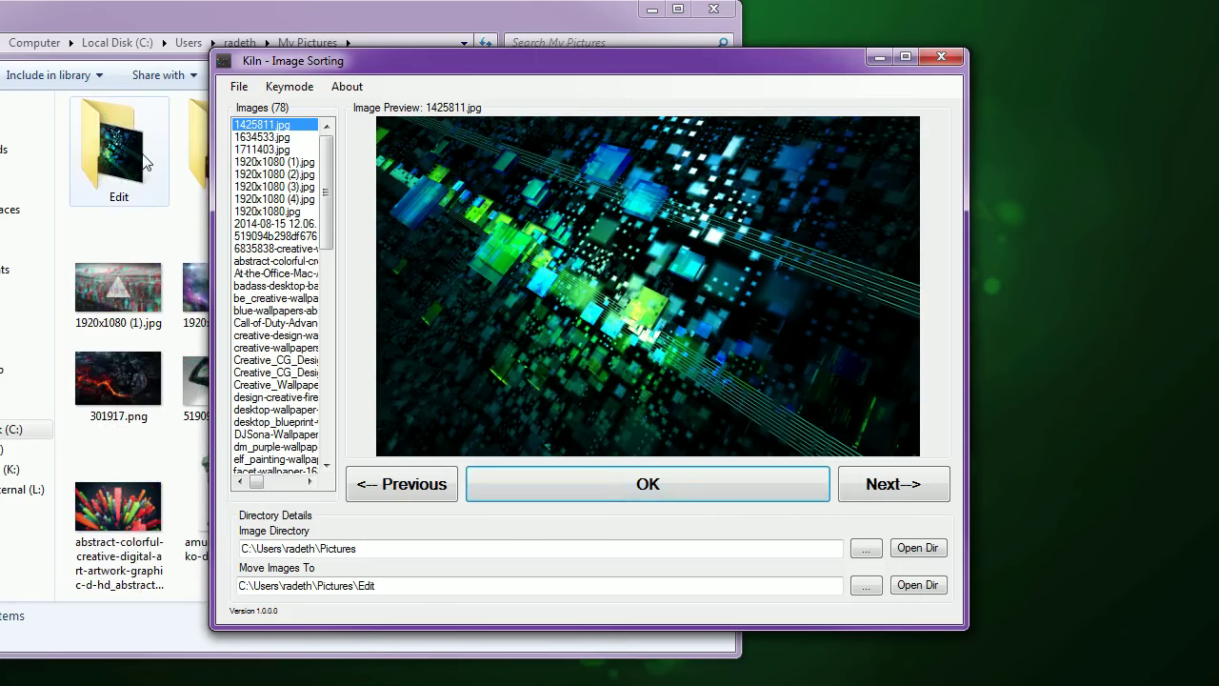
double_click(145, 164)
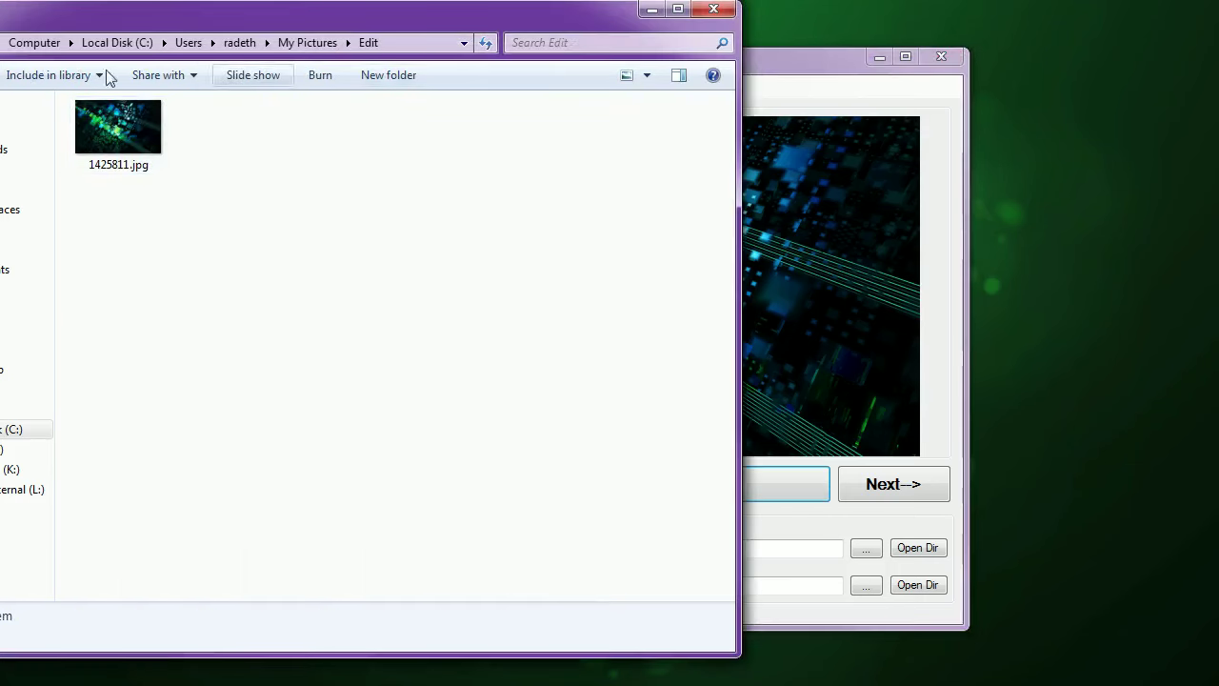
left_click(777, 82)
Advance to 1634533.jpg, send it to Edit, and confirm it there (1920 x 1080, 524 KB)
left_click(906, 485)
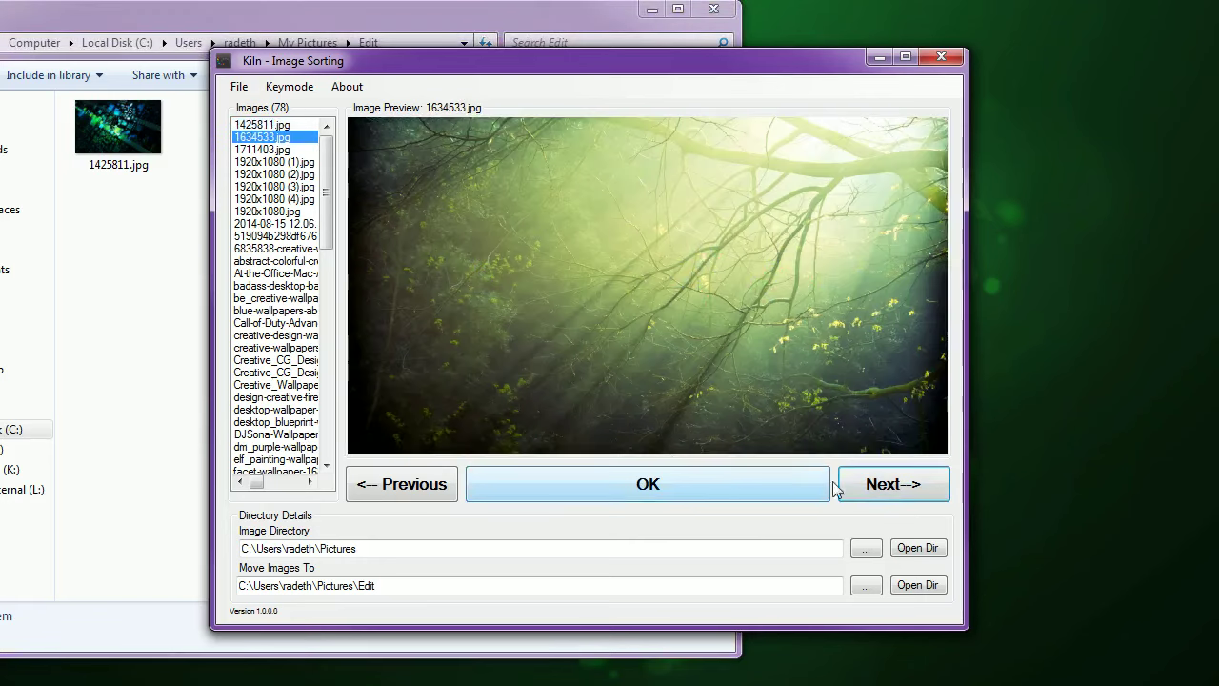
left_click(698, 483)
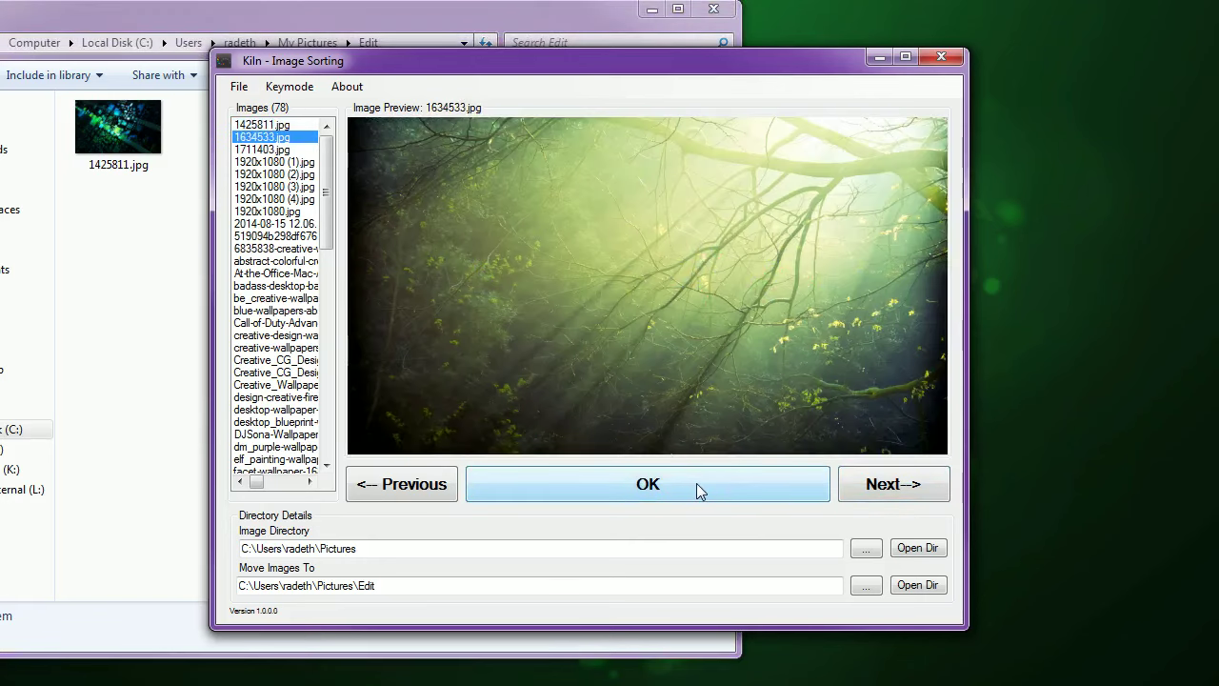
left_click(134, 202)
left_click(237, 114)
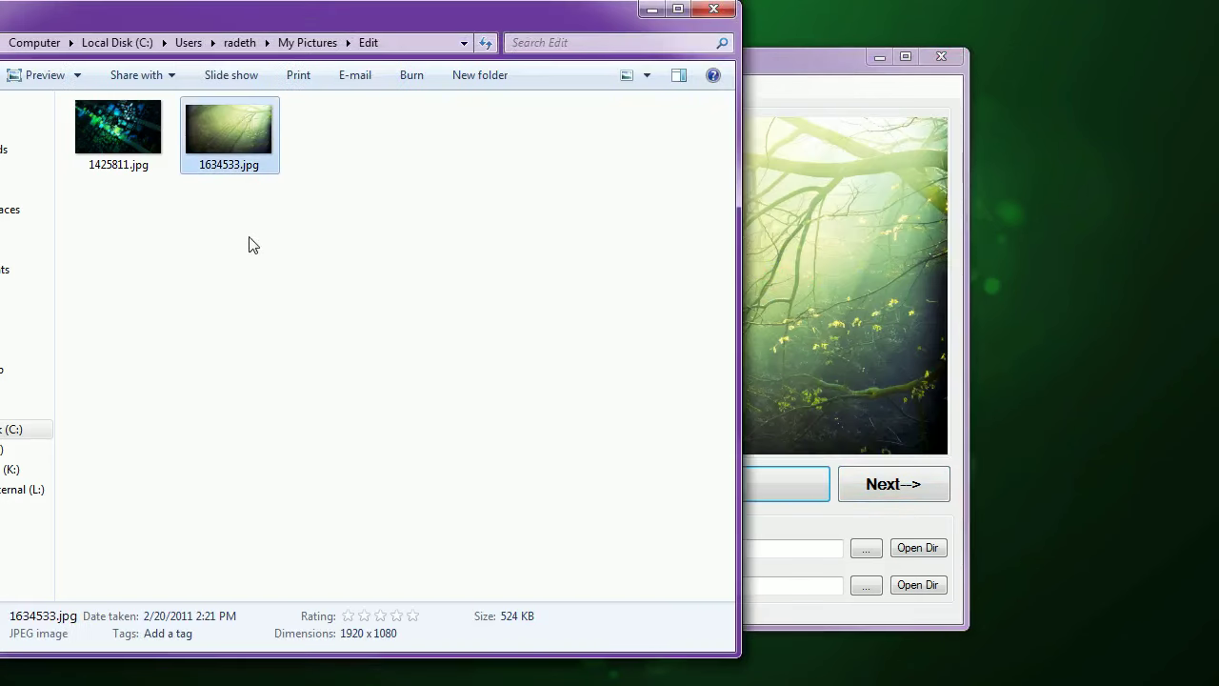
left_click(788, 70)
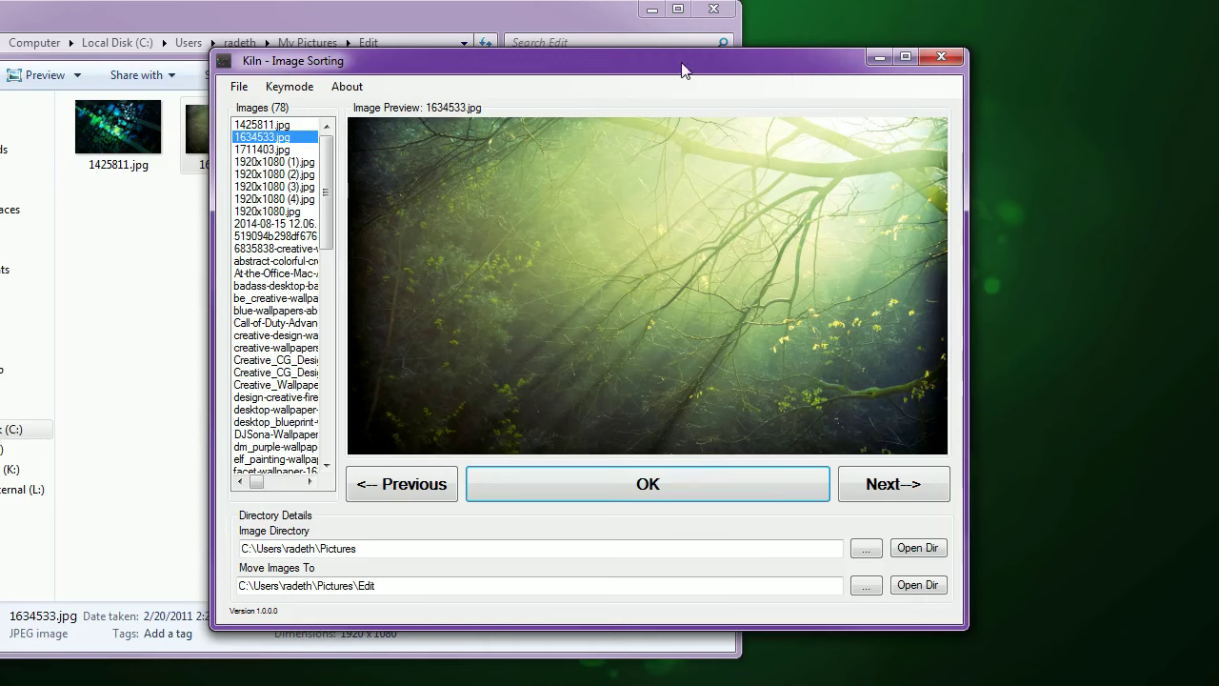
Send 1711403.jpg to Edit and confirm it arrived (1920 x 1200, 315 KB), then browse with Up/Down
key("Right")
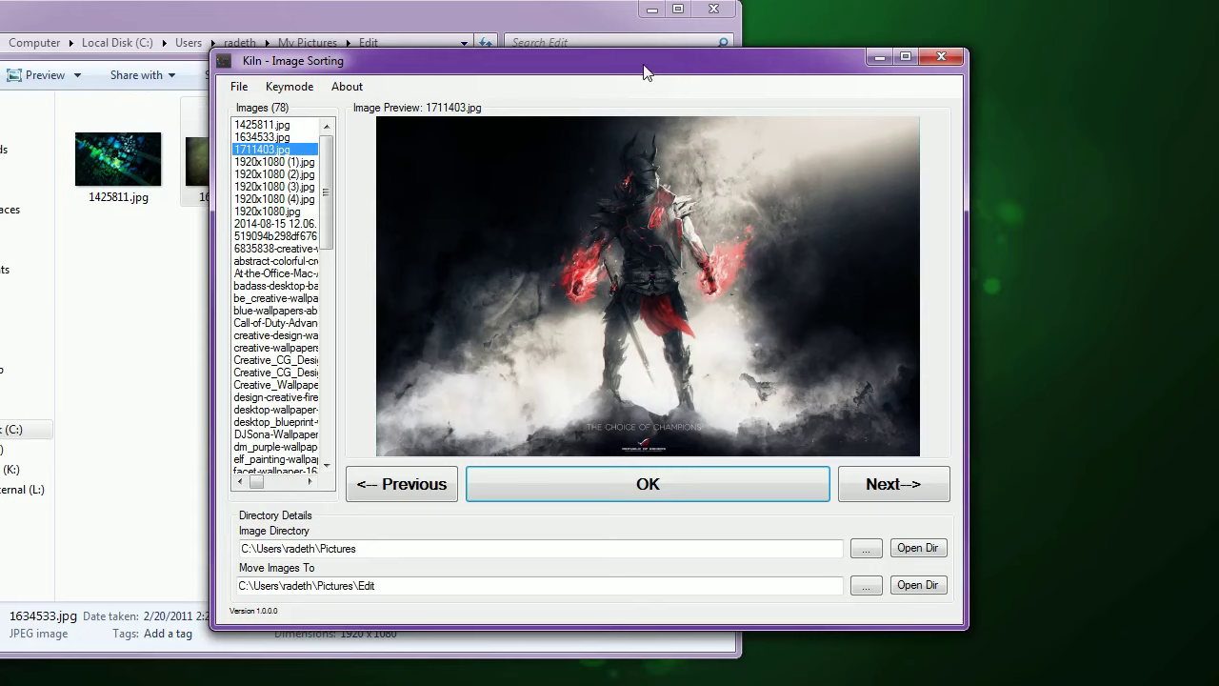
left_click(505, 25)
left_click(384, 196)
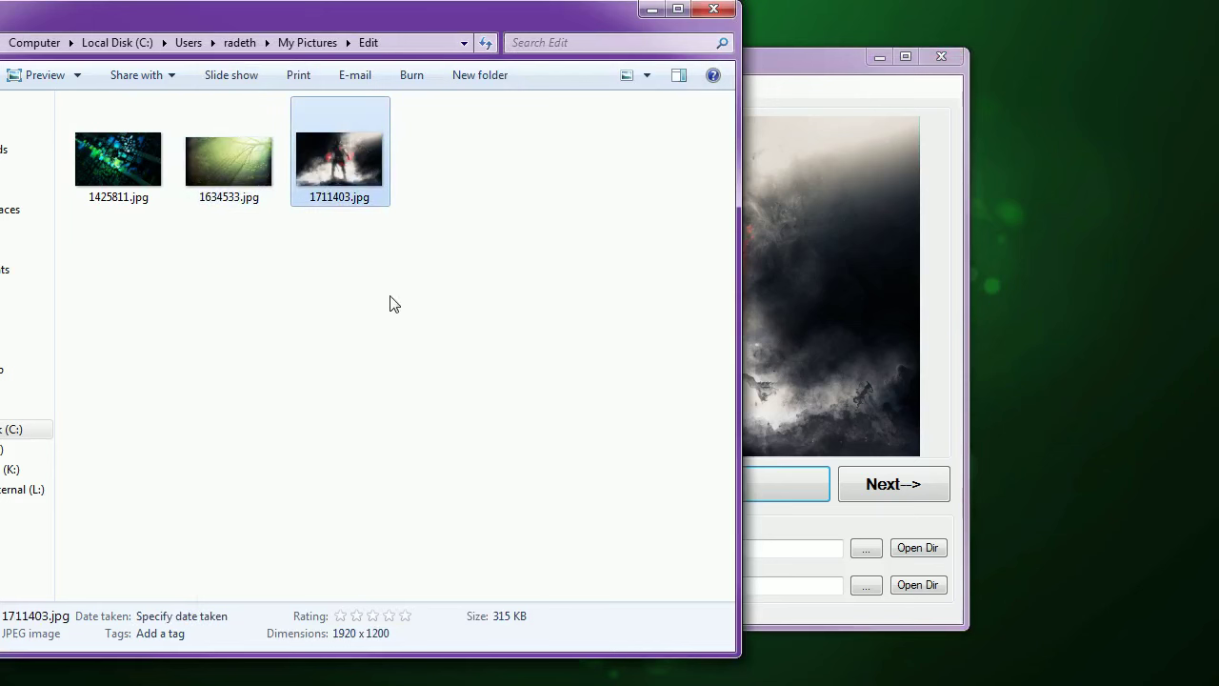
left_click(795, 65)
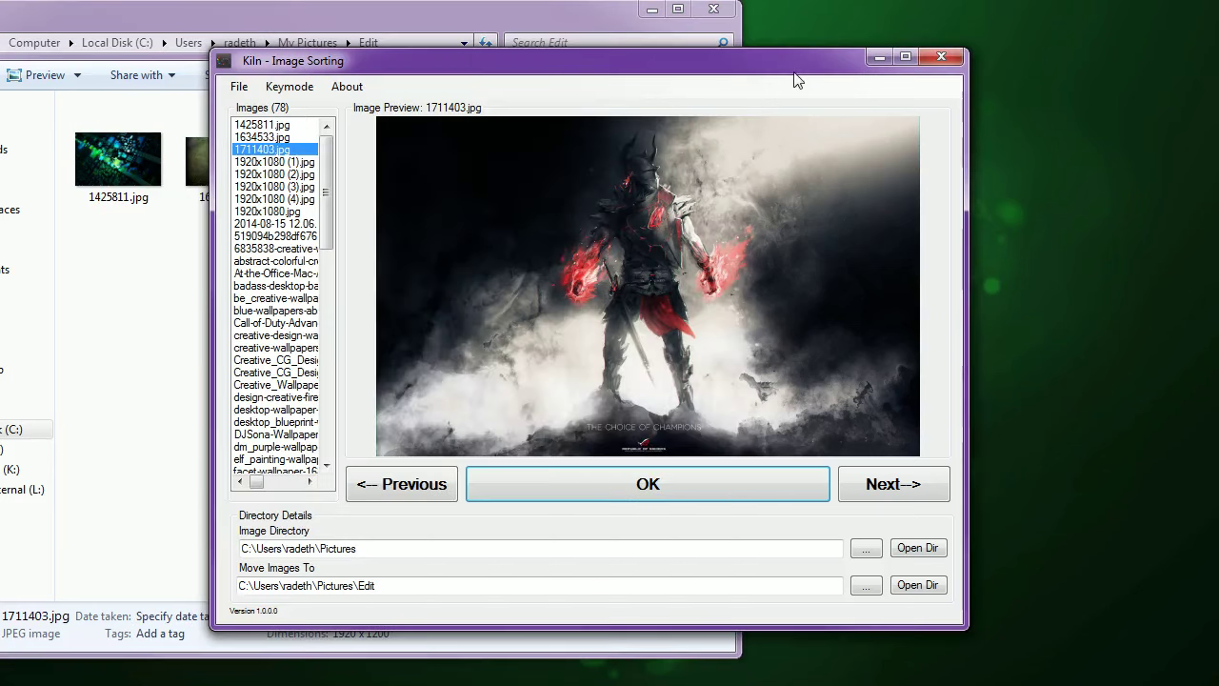
key("Up")
key("Down")
key("Down")
Step back to 1425811.jpg, scroll the image list, and select happy_newyear.jpg
key("Up")
key("Up")
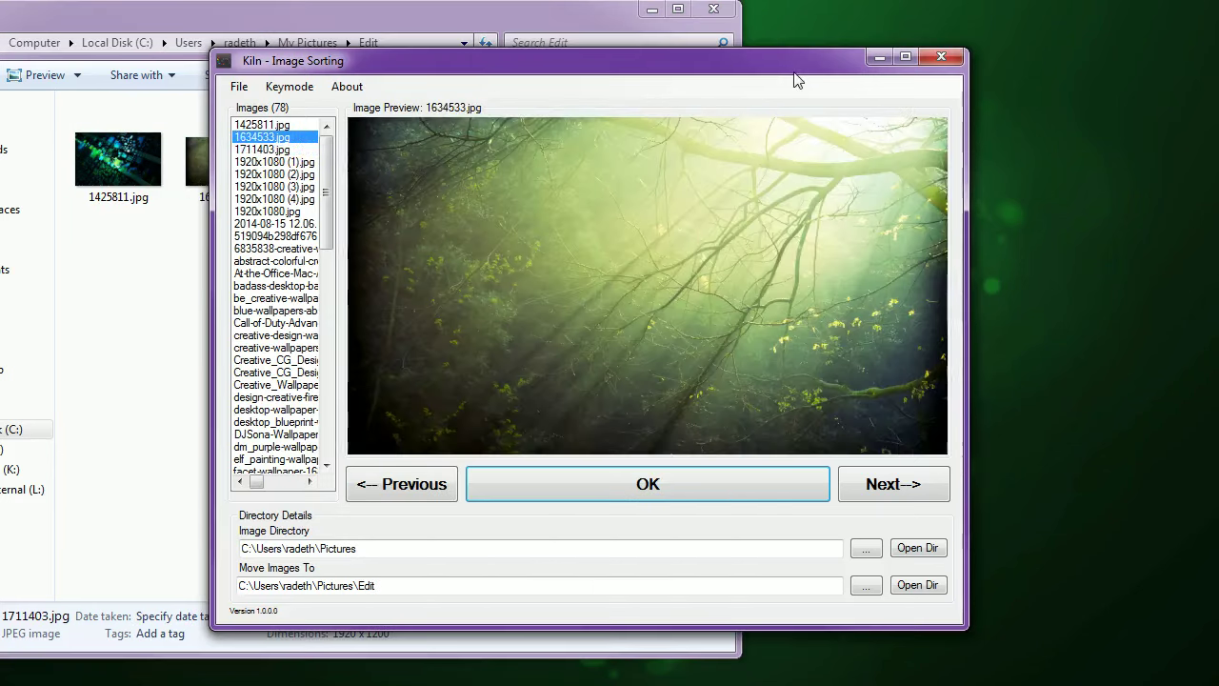
key("Up")
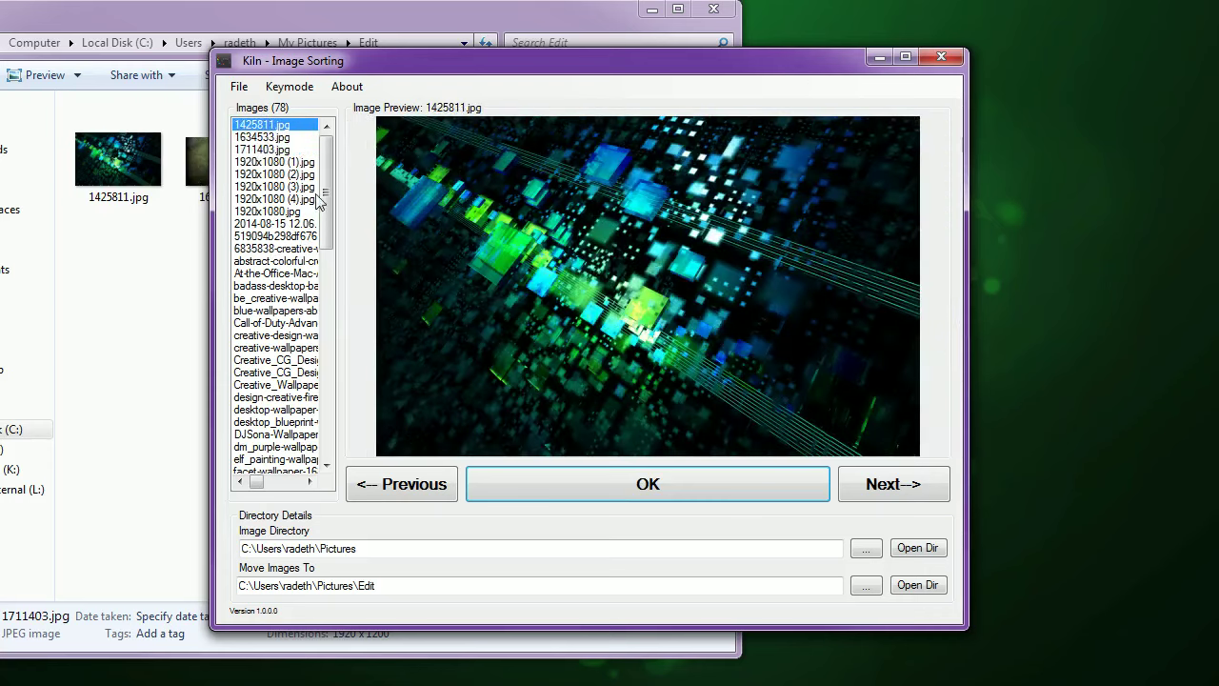
left_click_drag(320, 200, 340, 283)
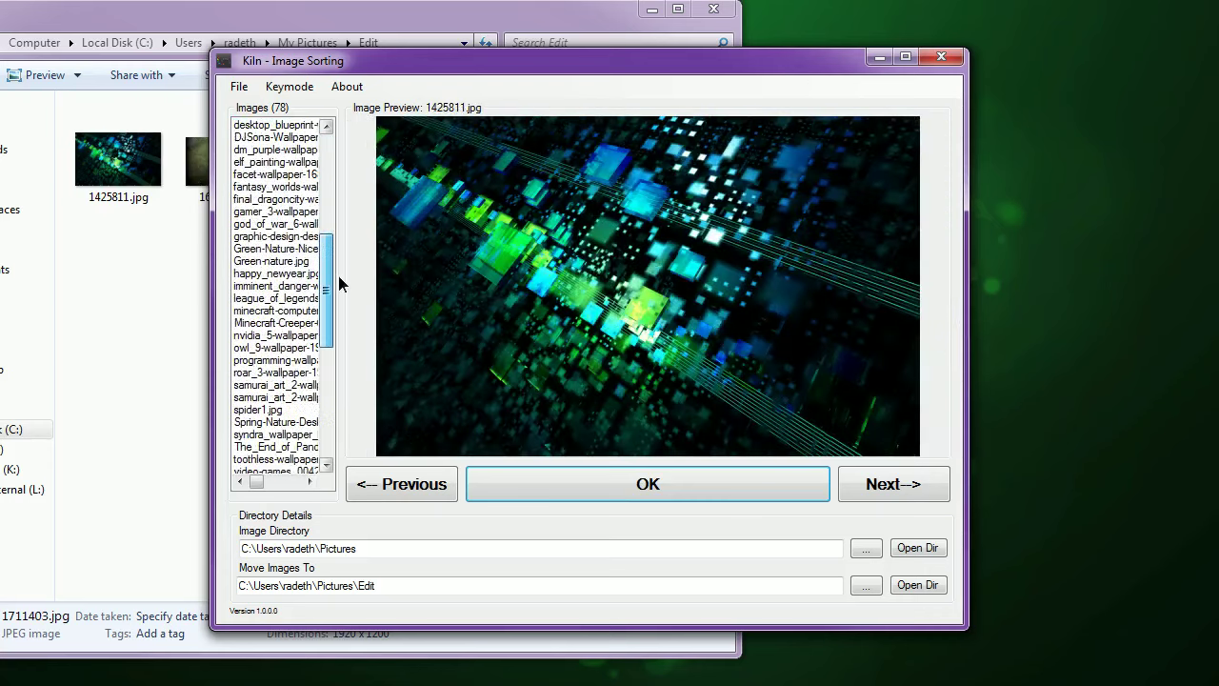
left_click(285, 275)
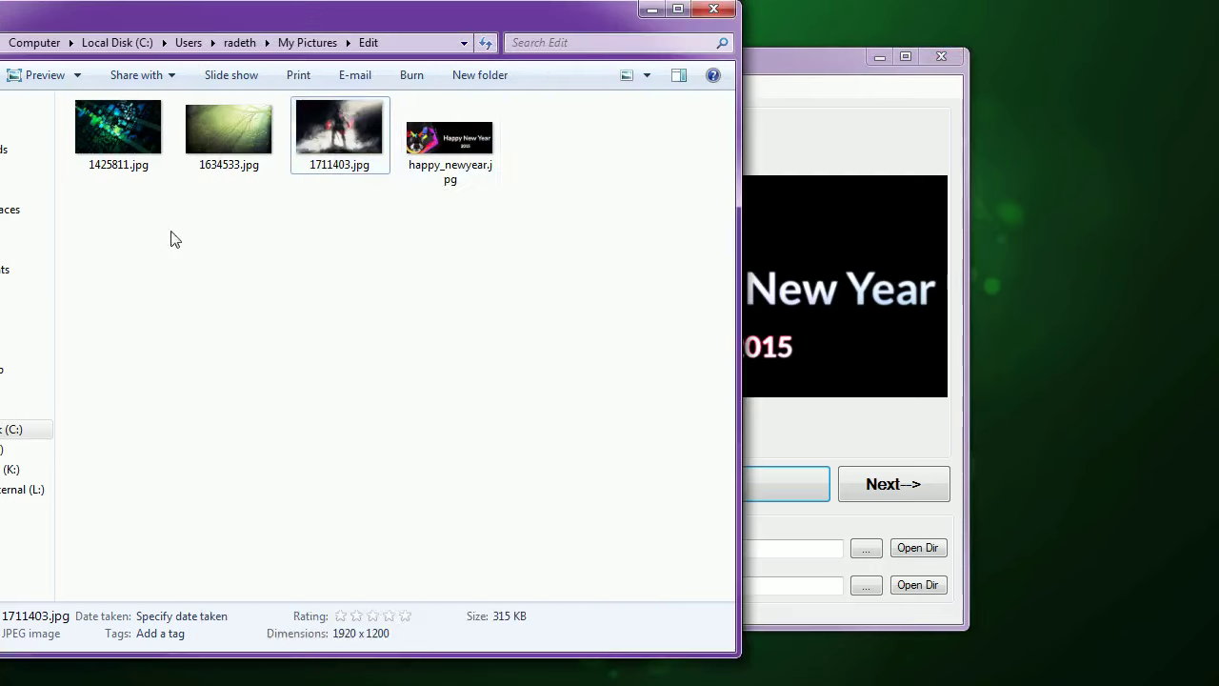
Confirm happy_newyear.jpg (851 x 315, 147 KB) is in Edit, then go up to My Pictures
left_click(177, 236)
left_click(450, 153)
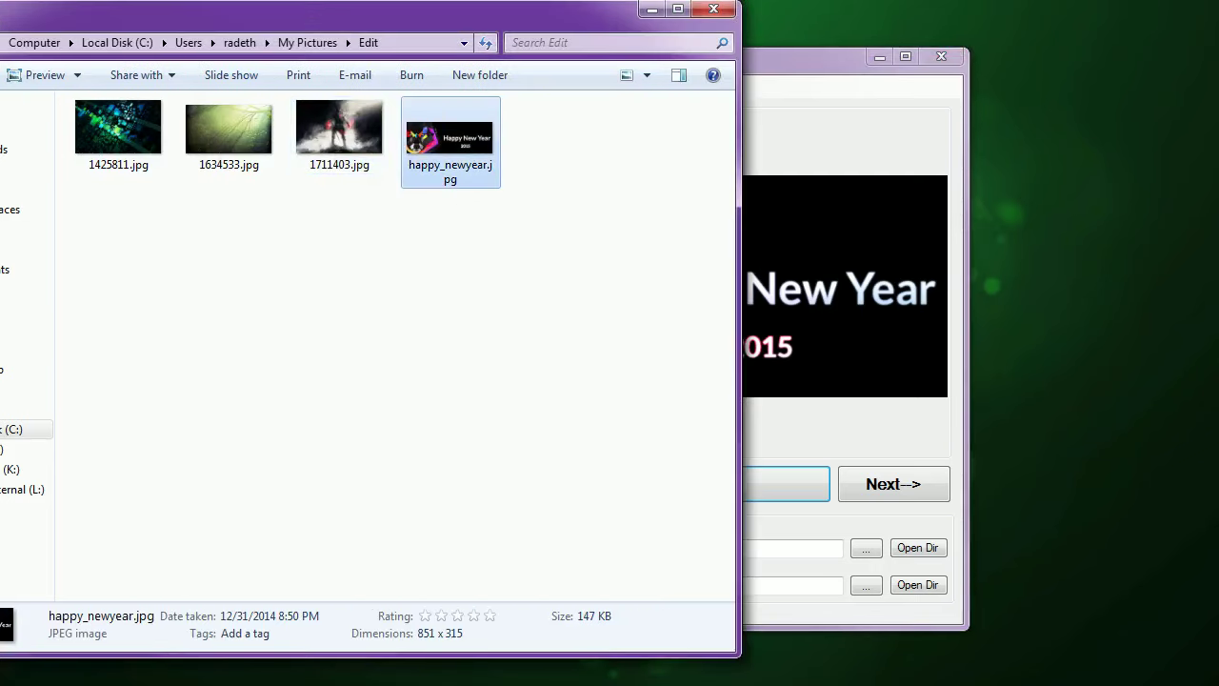
key("BackSpace")
Delete the Edit folder from My Pictures and close the Explorer window
key("Delete")
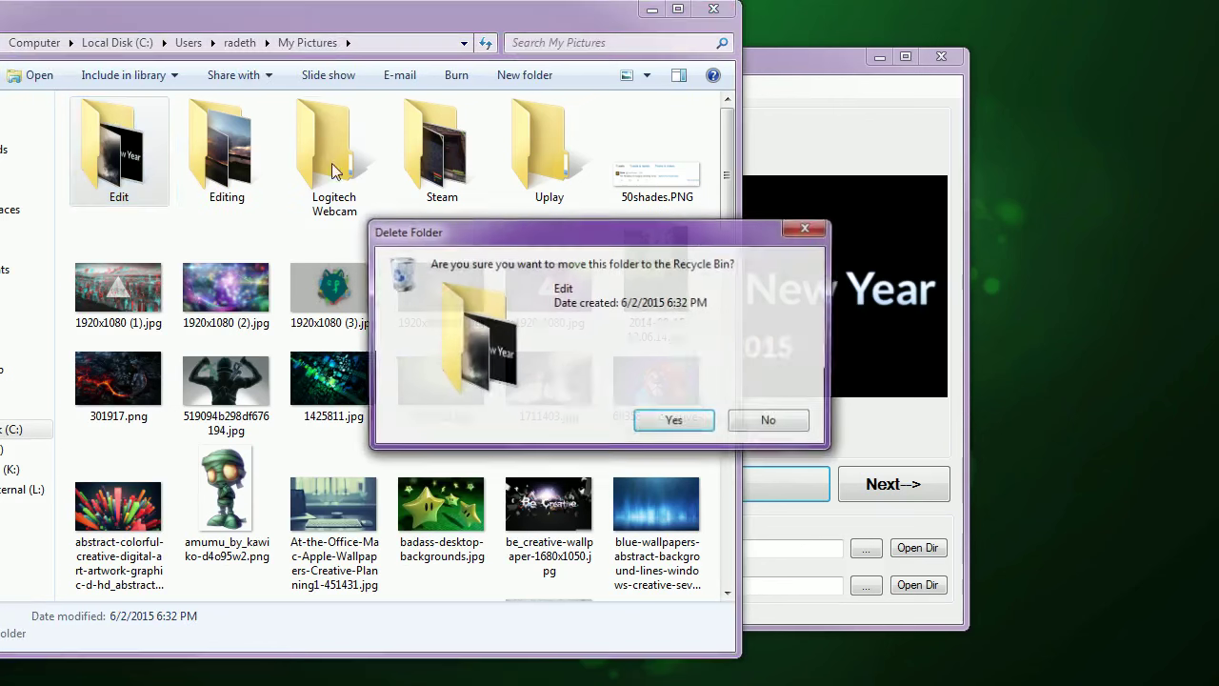
key("Return")
left_click(712, 9)
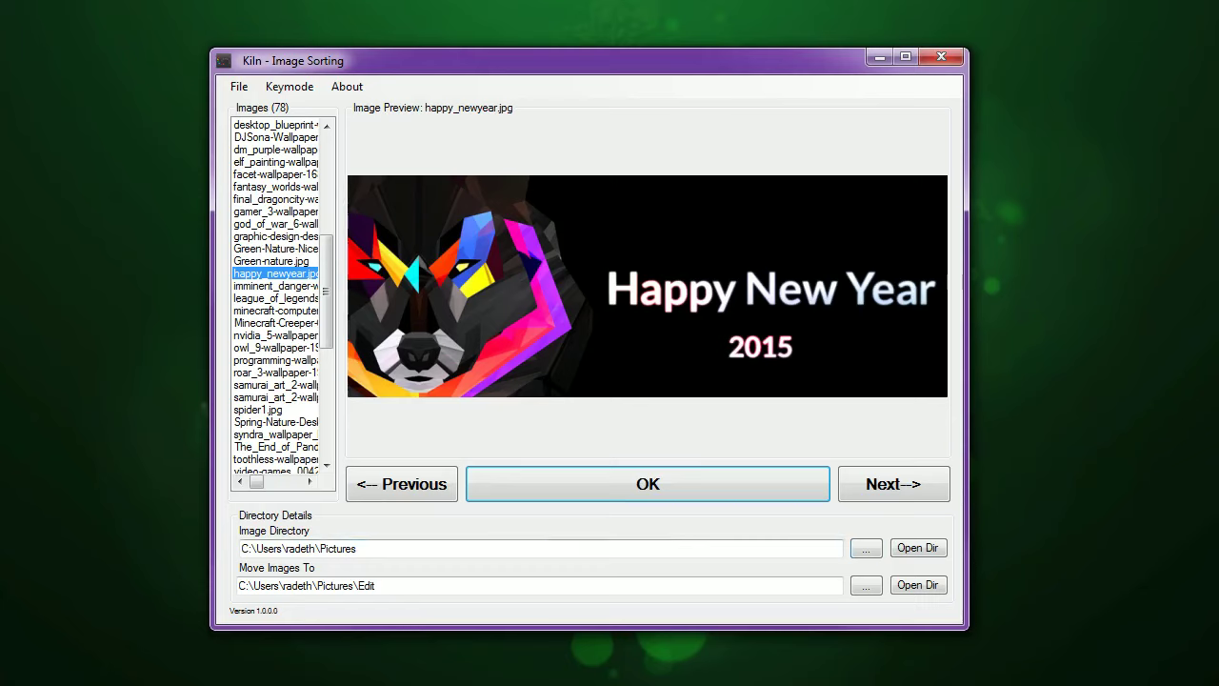
left_click(356, 549)
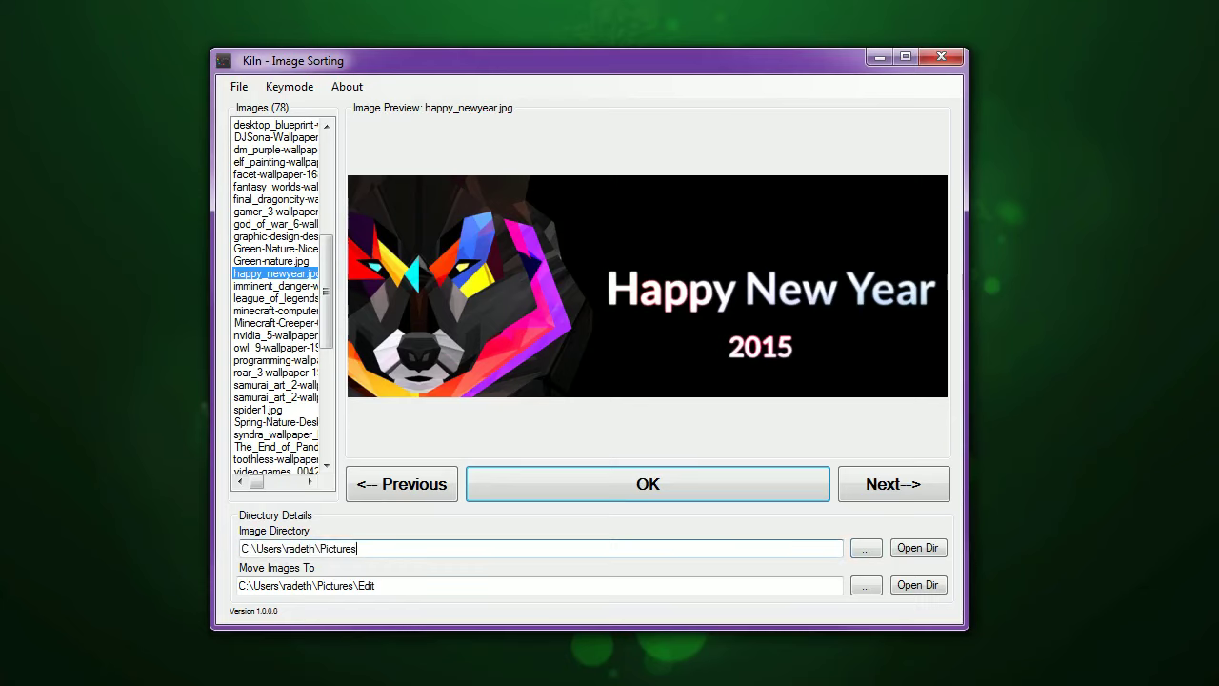
left_click(866, 552)
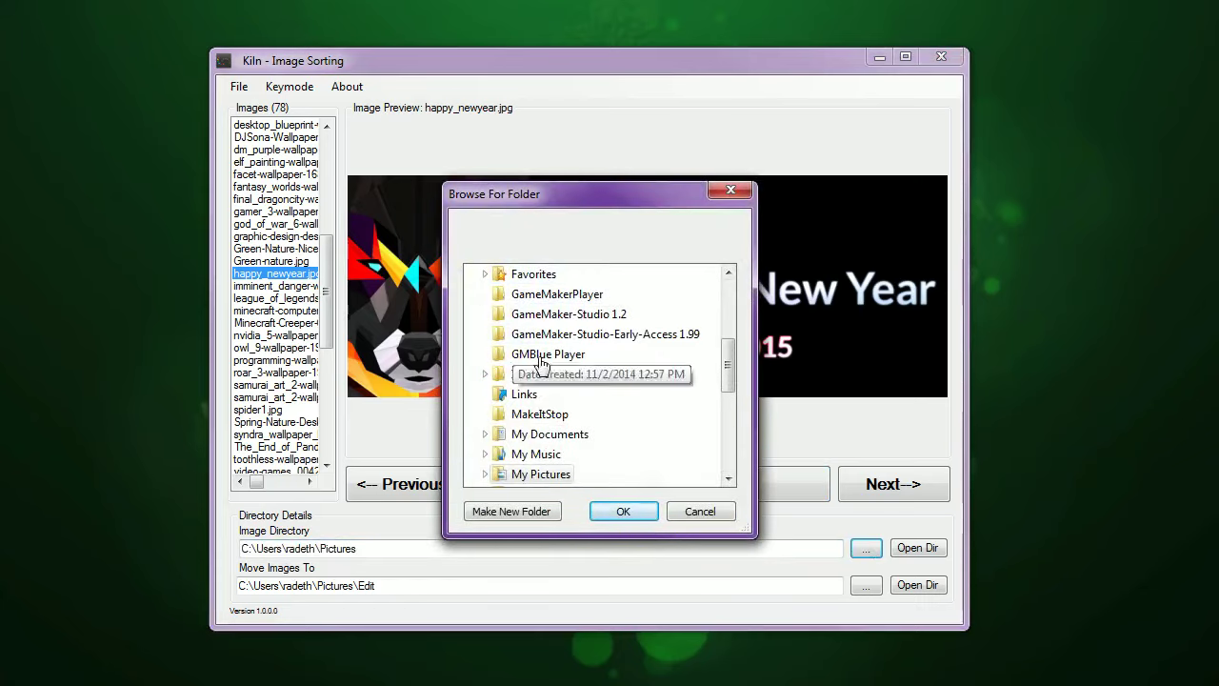
left_click_drag(730, 365, 729, 404)
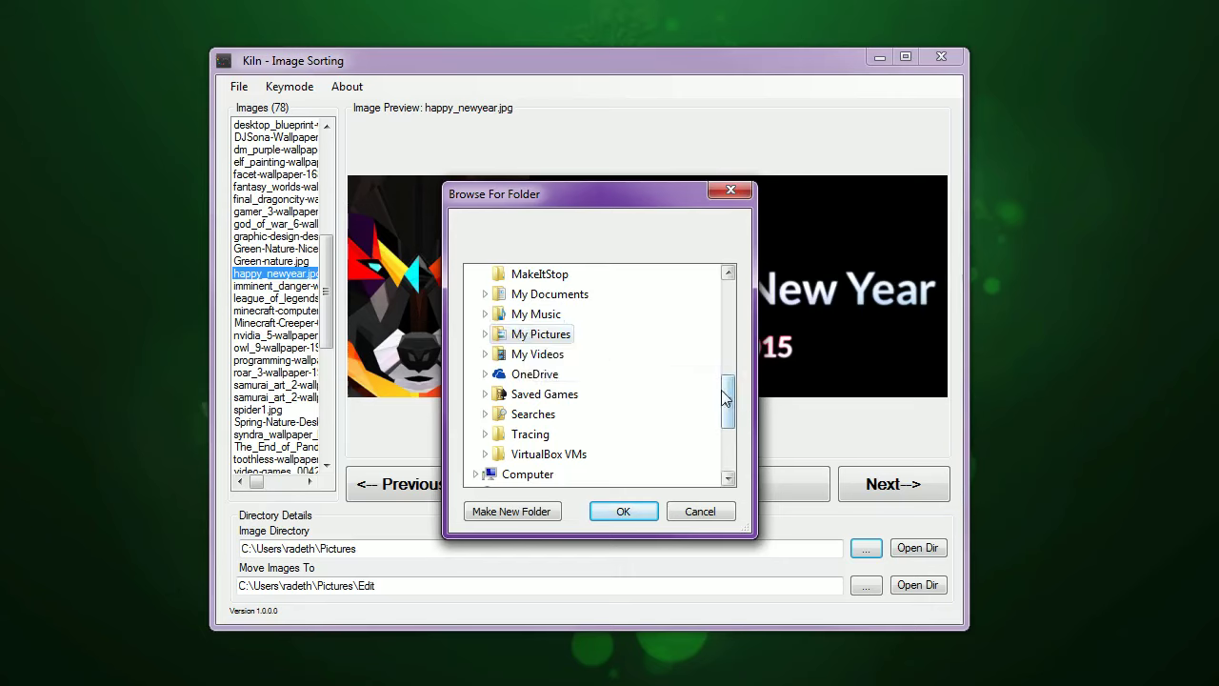
mouse_move(726, 392)
left_mouse_down()
mouse_move(730, 307)
mouse_move(729, 376)
left_mouse_up()
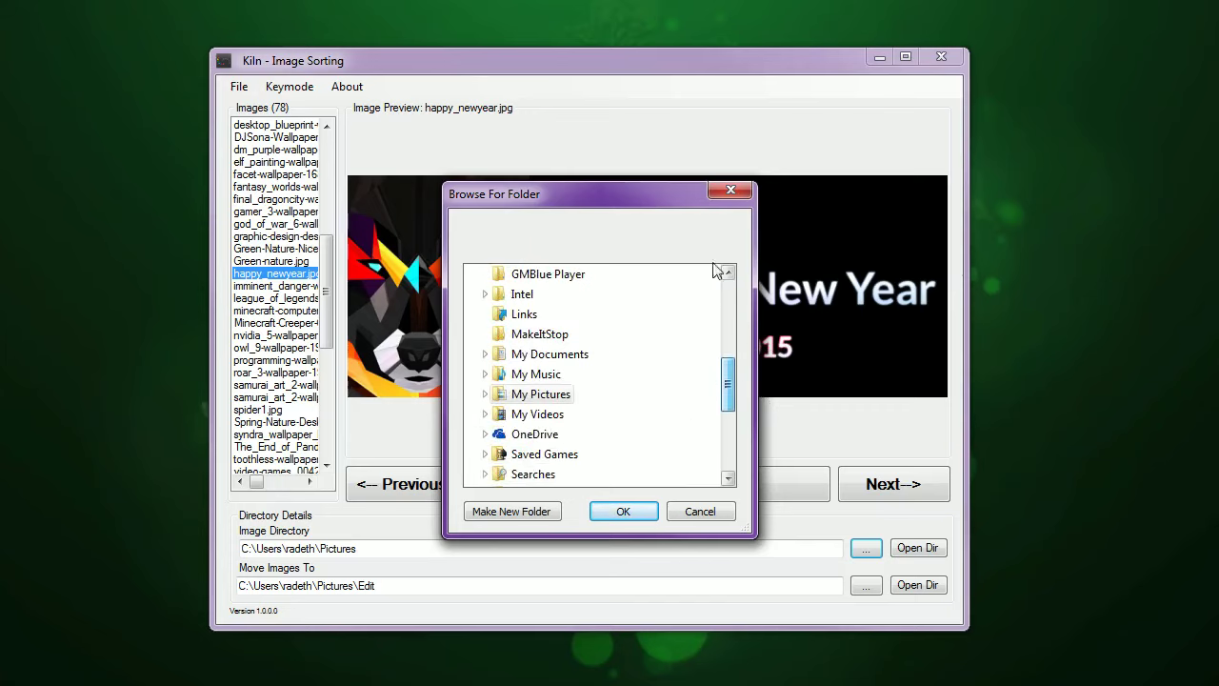
left_click(731, 191)
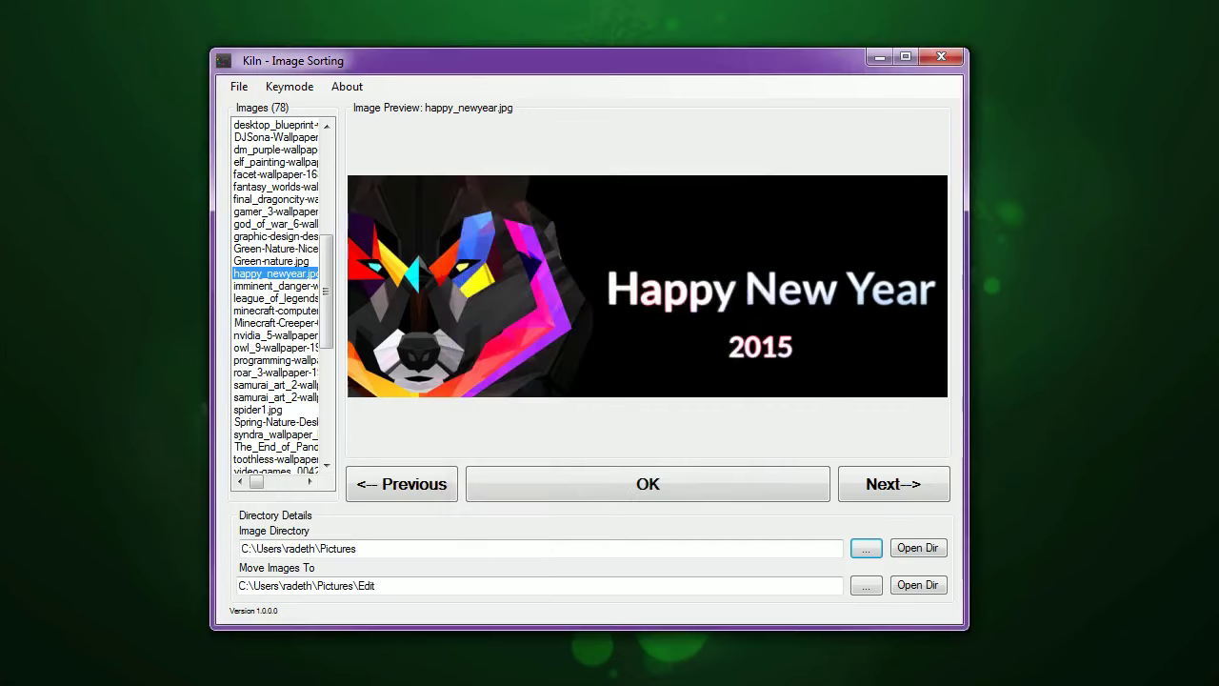
key("shift+Tab")
key("End")
key("shift+Home")
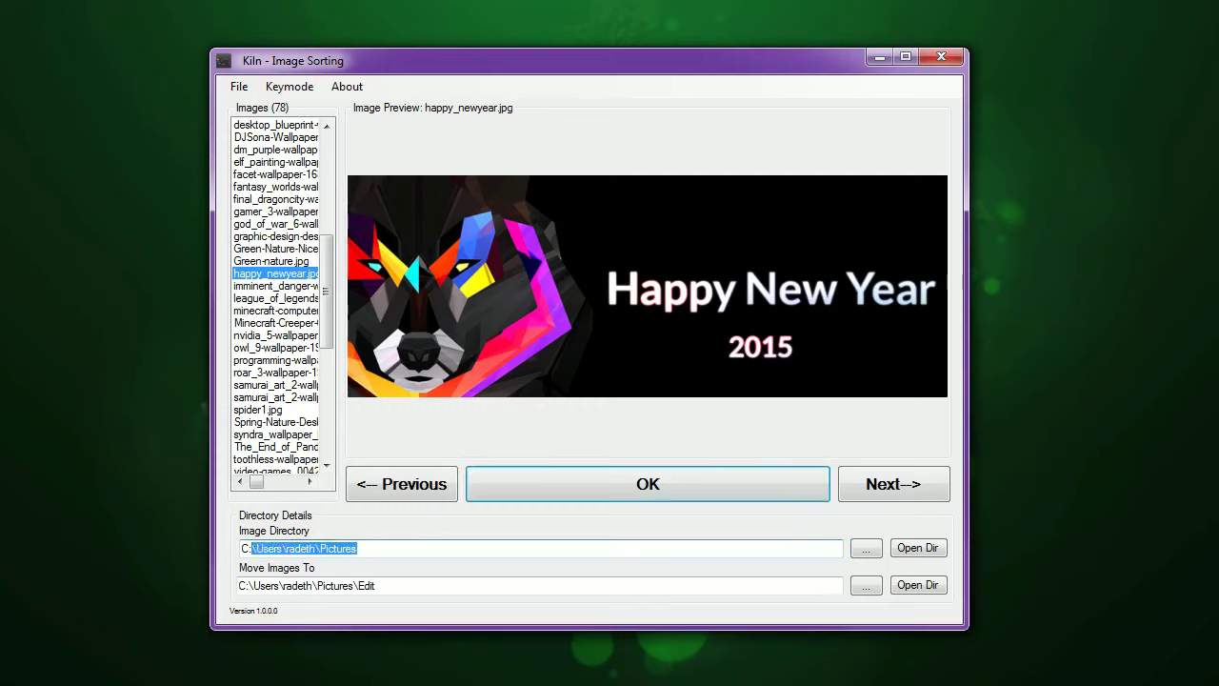
key("End")
key("shift+Home")
key("End")
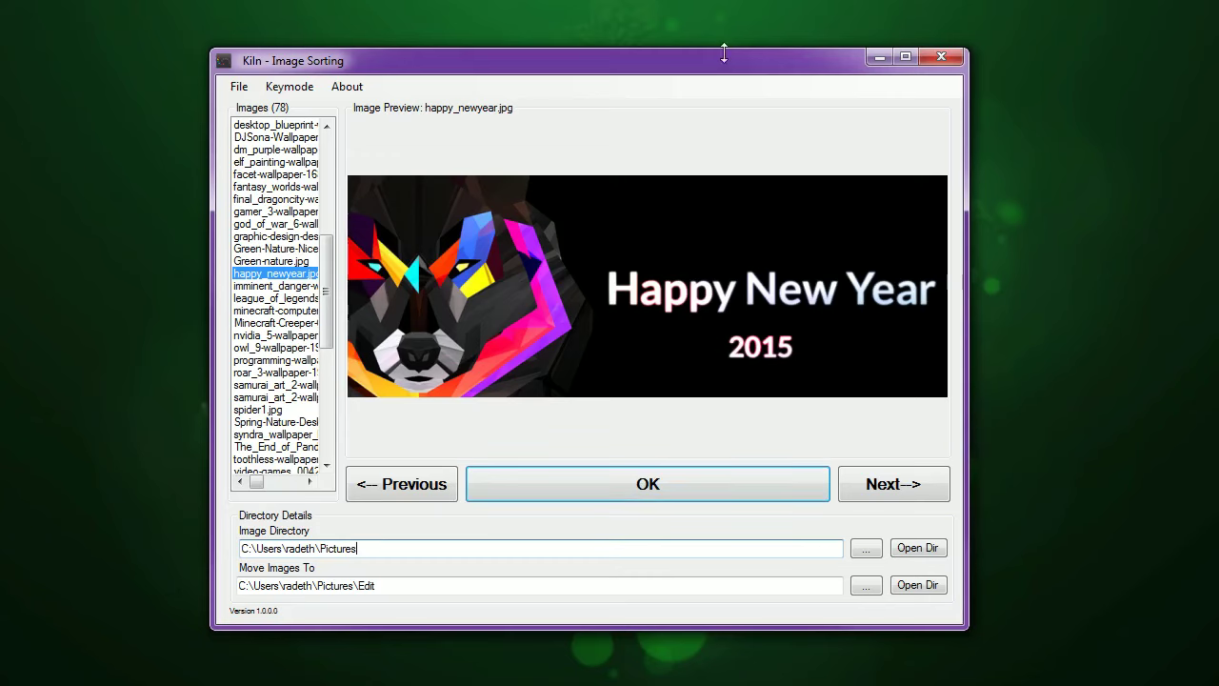
scroll(324, 248, "up", 8)
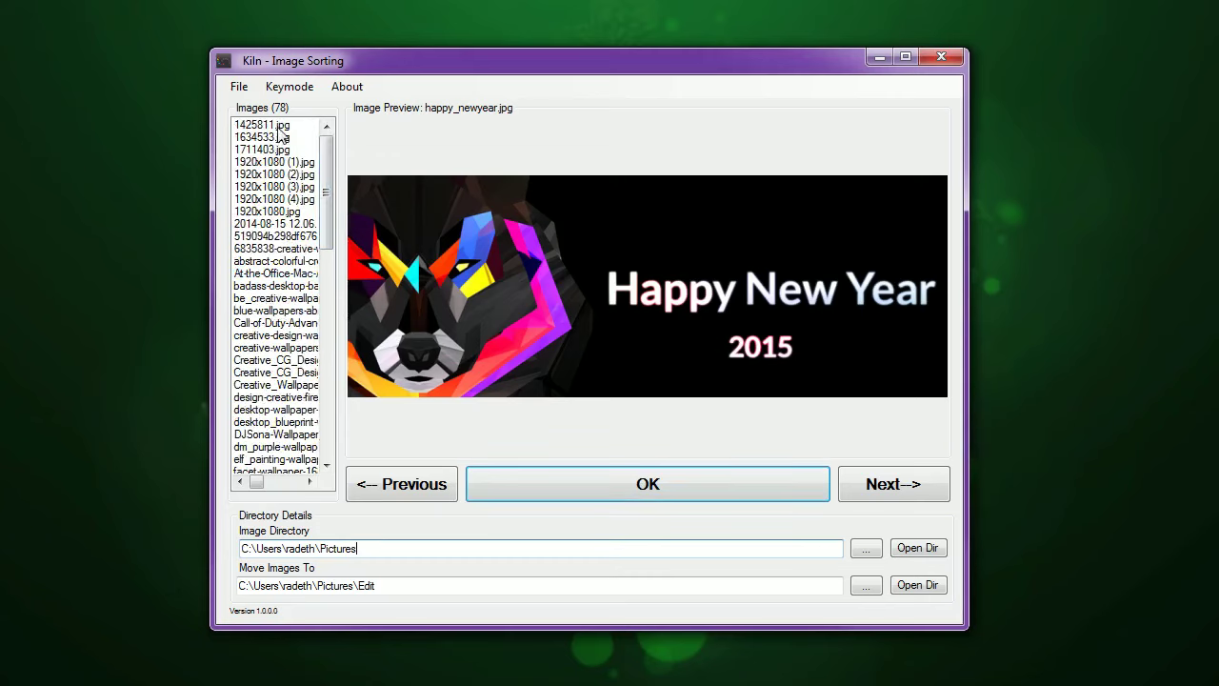
Preview 1425811.jpg, turn Keymode off, and test that arrow keys no longer change images
left_click(271, 125)
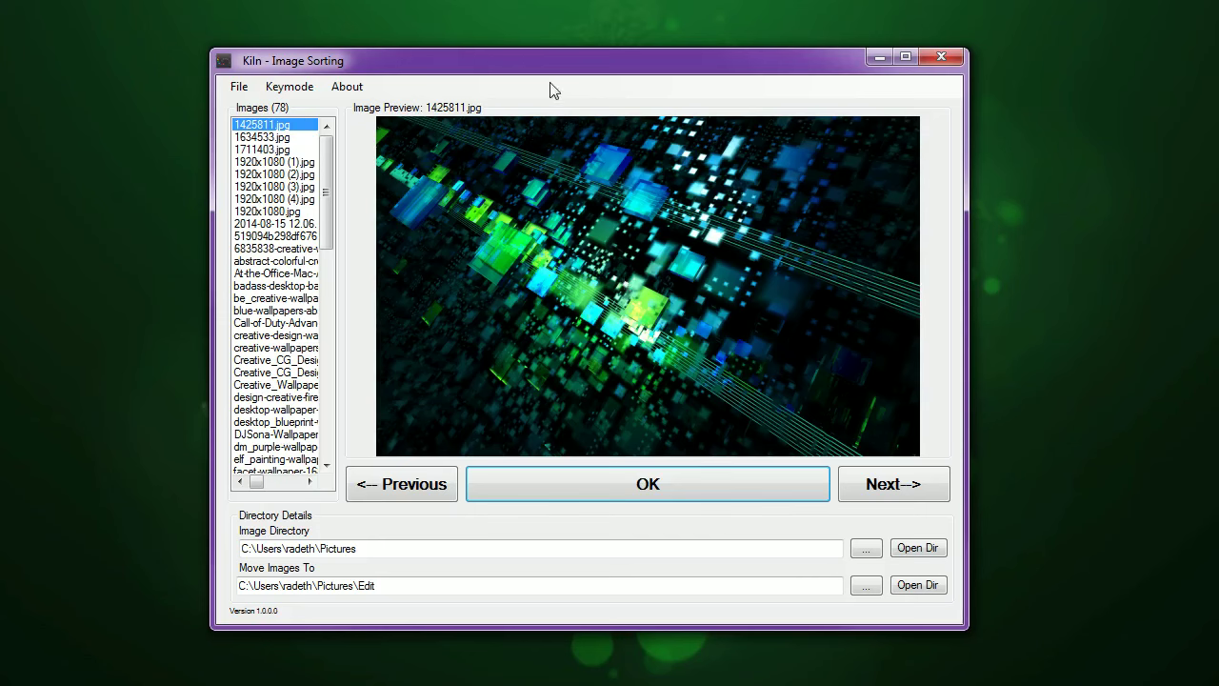
left_click(291, 85)
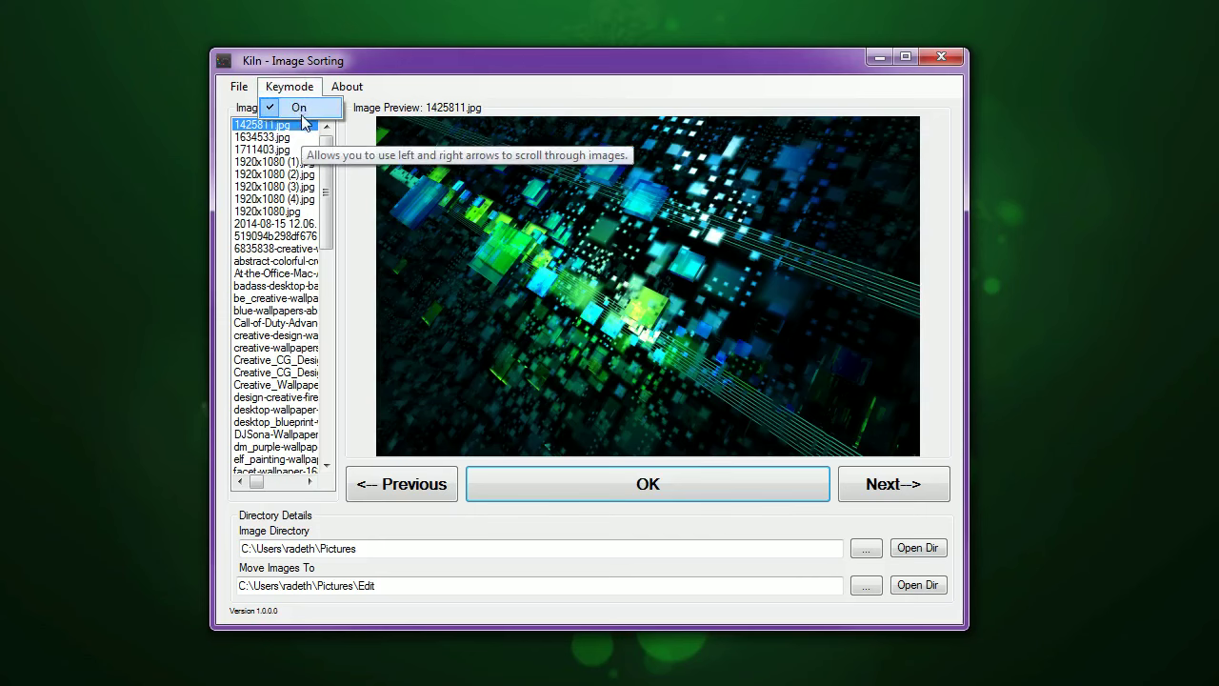
left_click(297, 109)
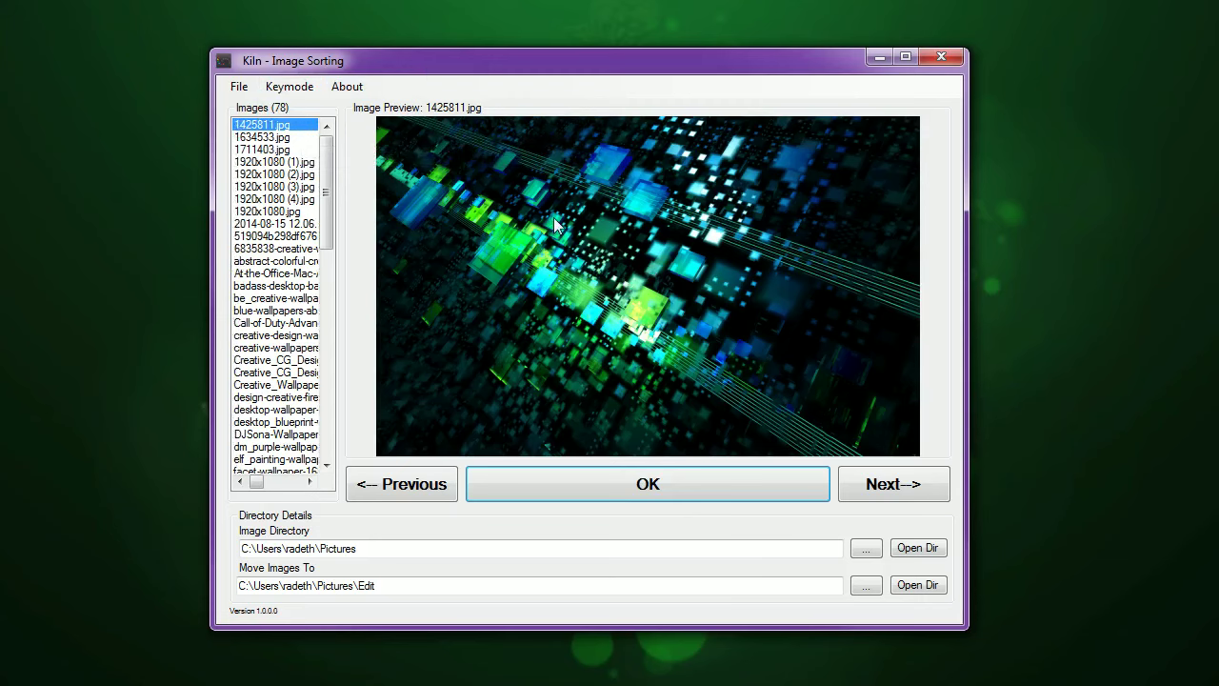
key("Right")
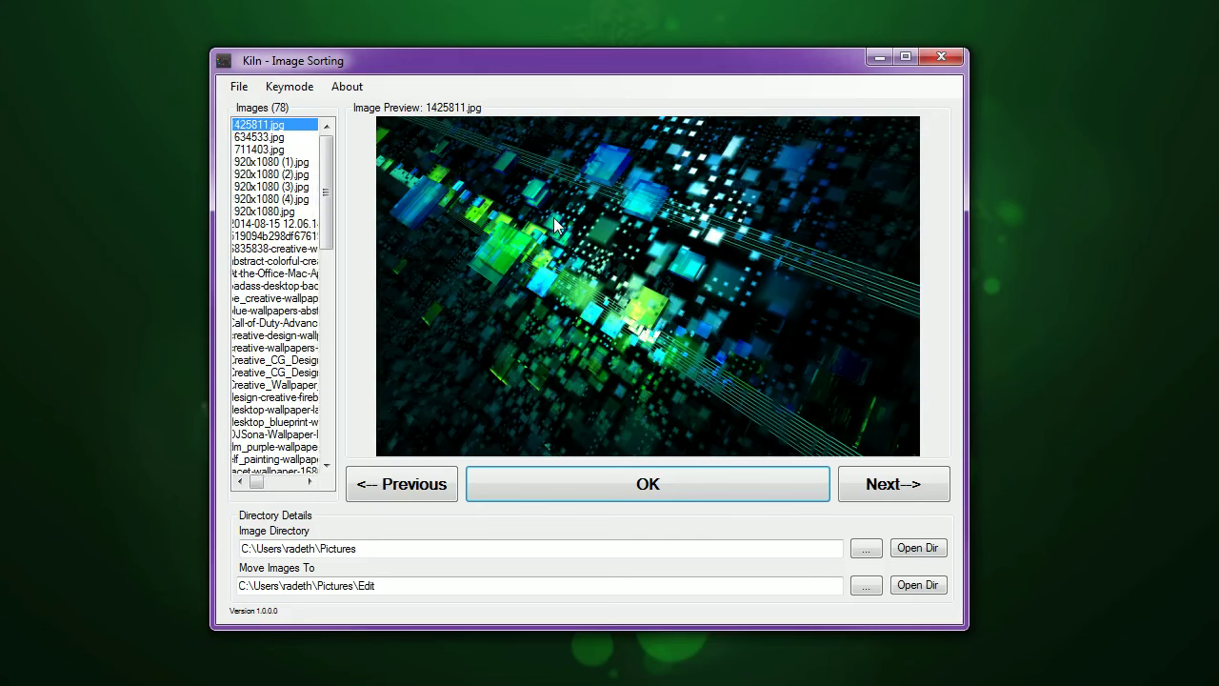
key("Left")
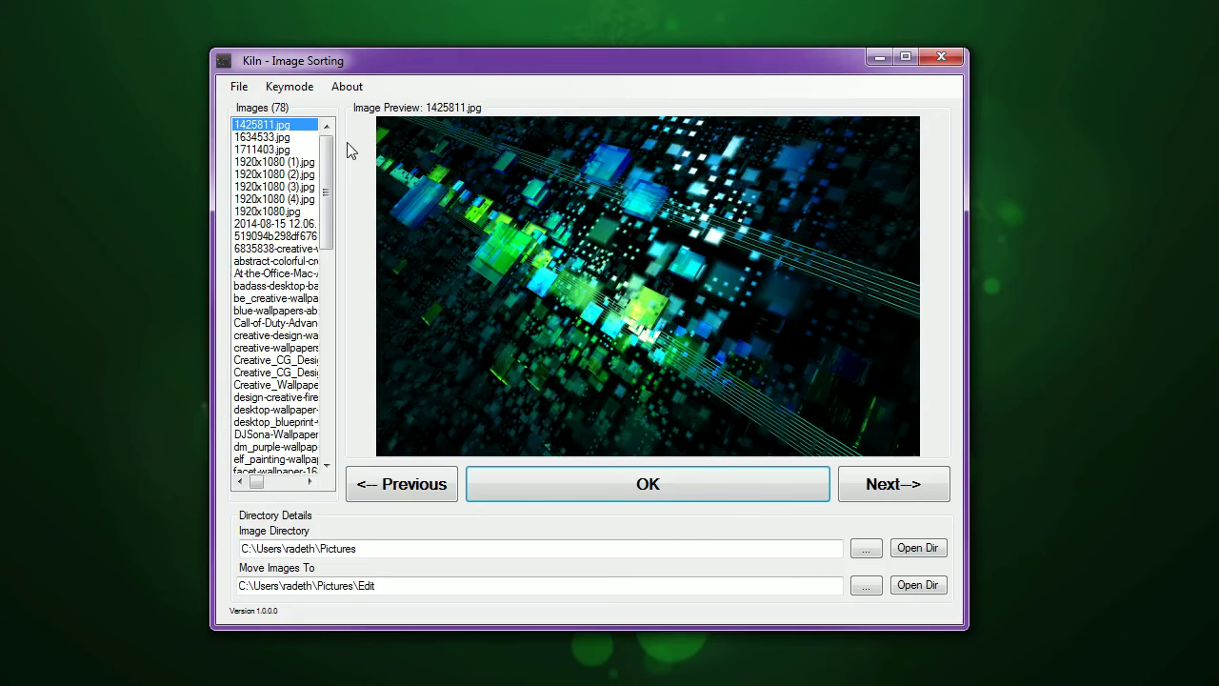
key("Down")
key("Down")
key("Down")
key("Down")
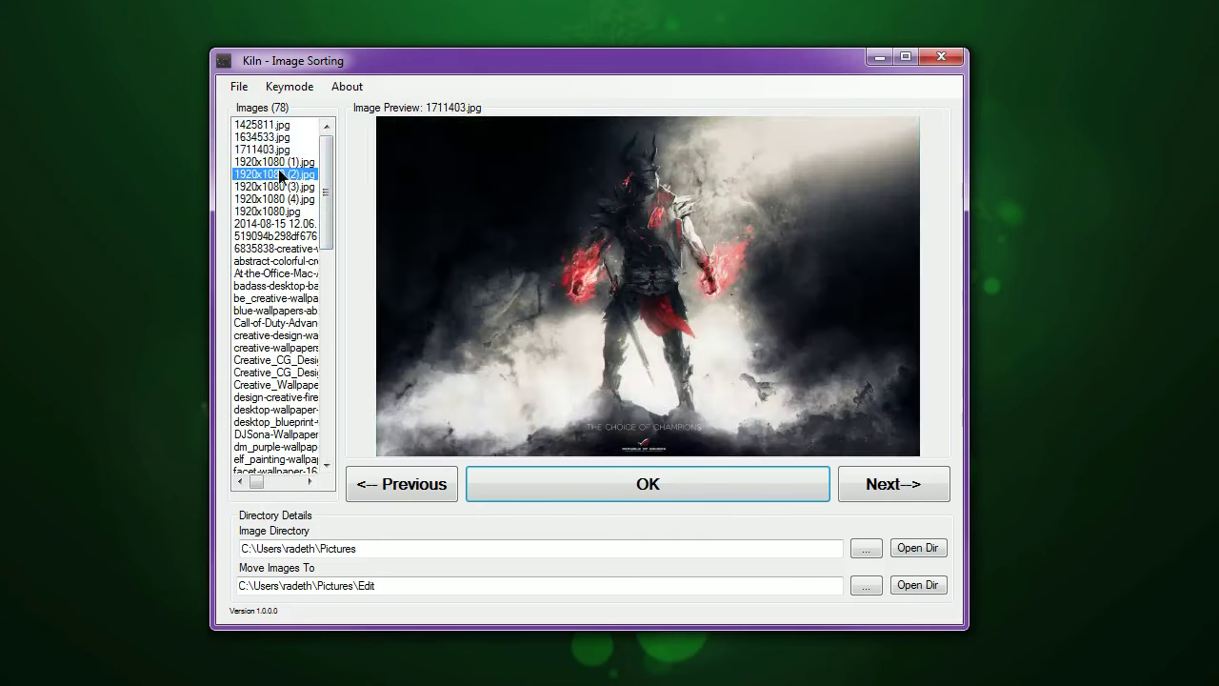
Click Next three times to reach 1920x1080 (2).jpg, then turn Keymode back on
left_click(893, 484)
left_click(894, 484)
left_click(894, 484)
left_click(288, 87)
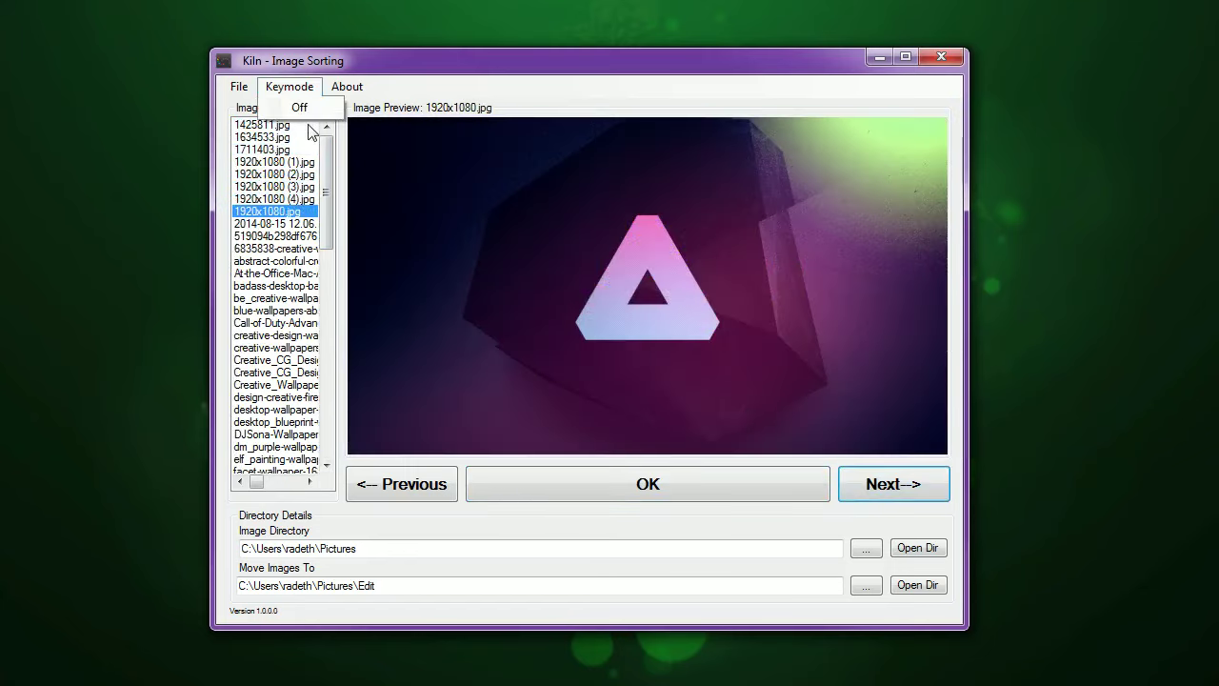
left_click(448, 540)
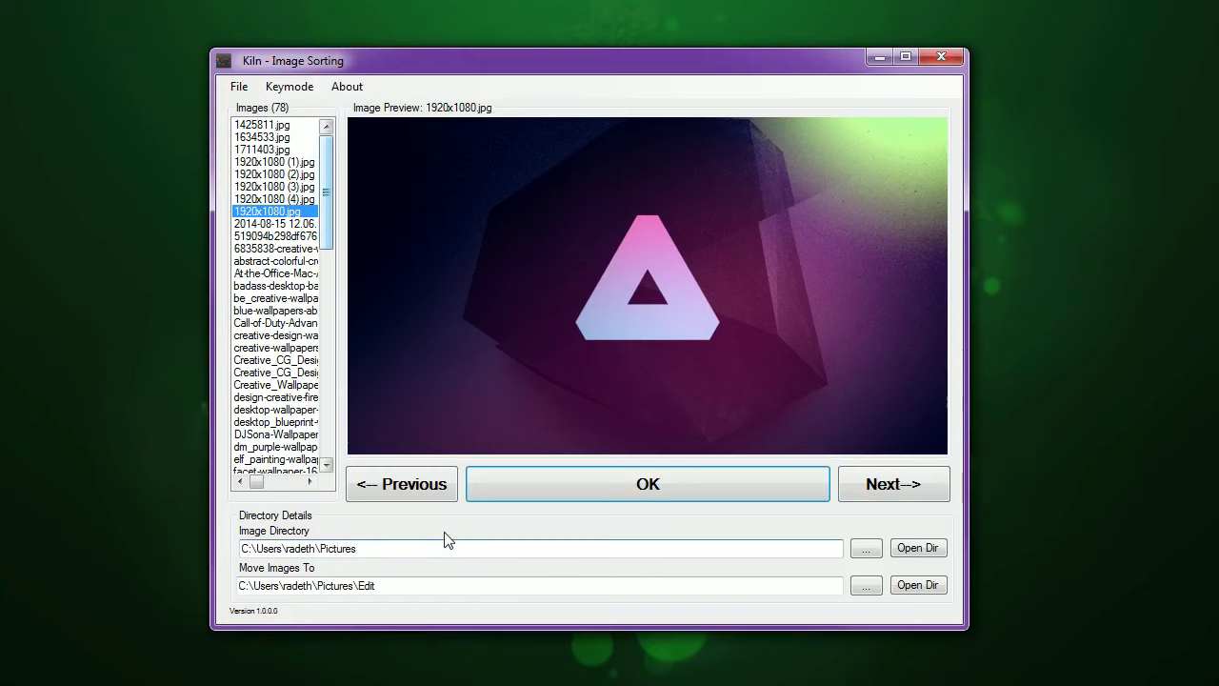
left_click(285, 88)
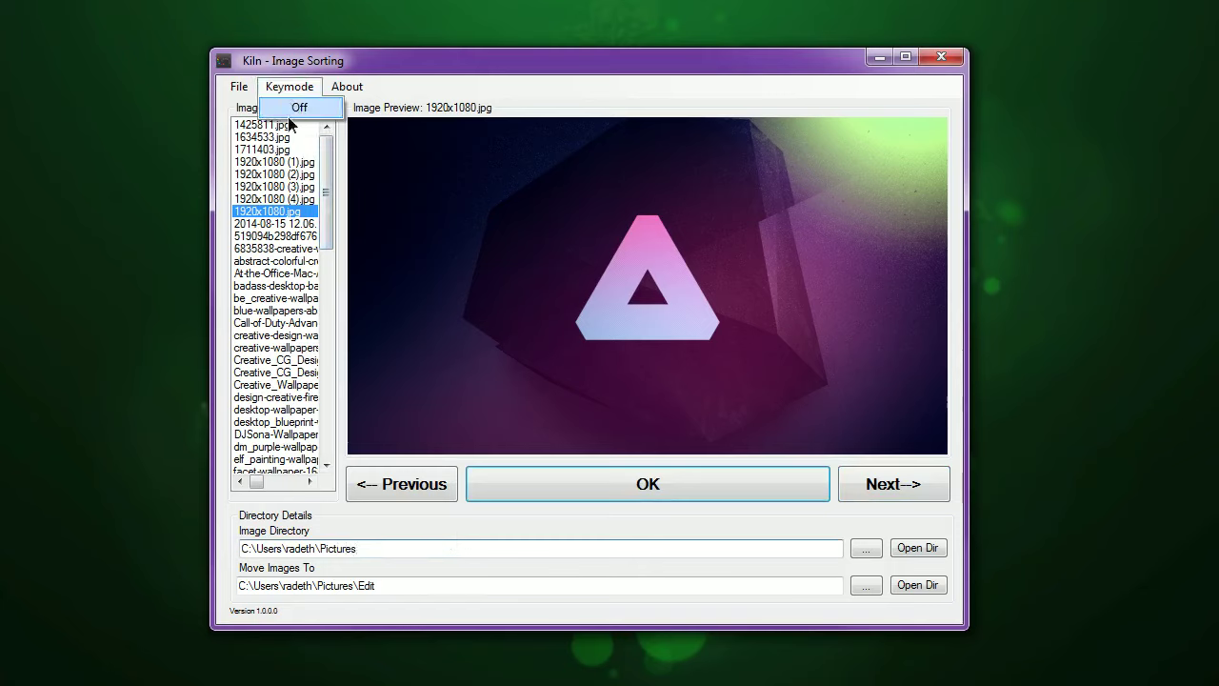
left_click(288, 119)
left_click(347, 87)
left_click(410, 80)
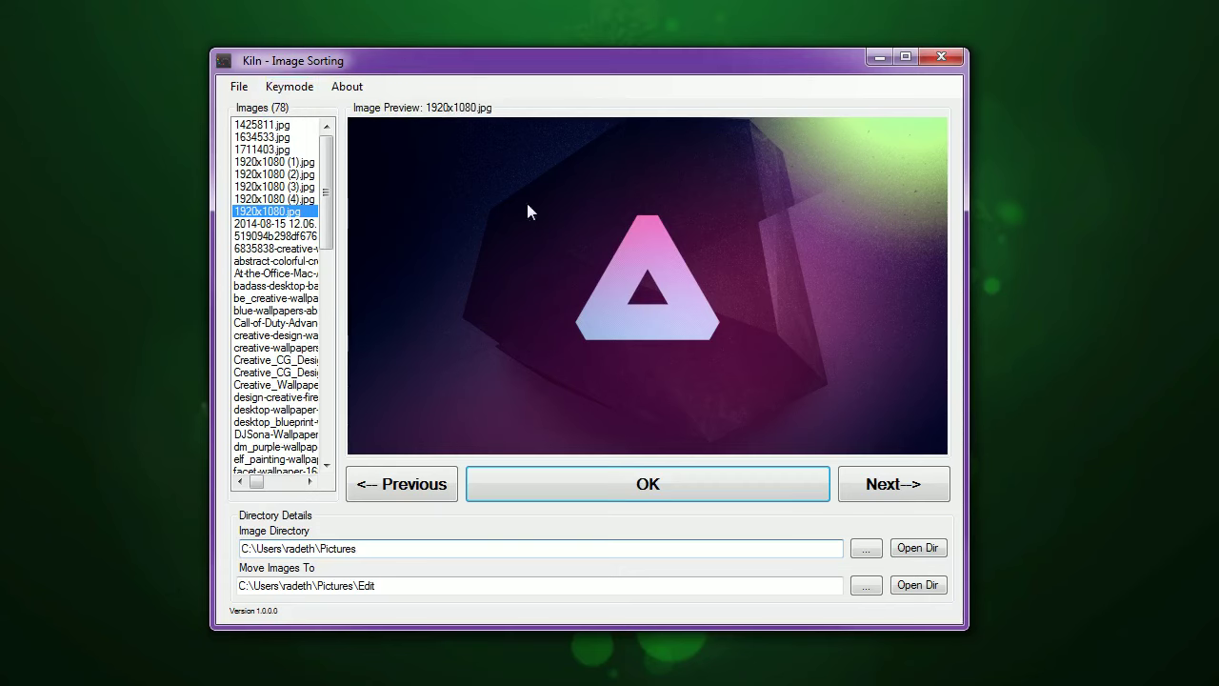
Step back from 1920x1080 (2).jpg to preview 1920x1080 (1).jpg
key("Left")
key("Left")
key("Left")
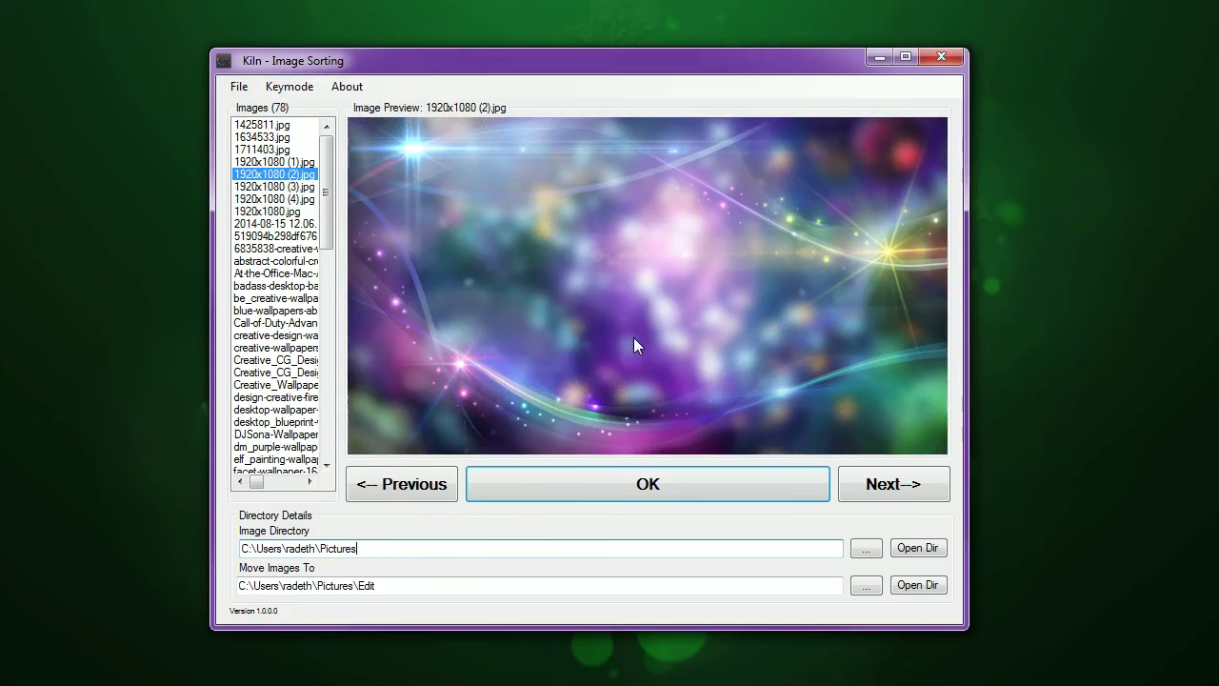
key("Left")
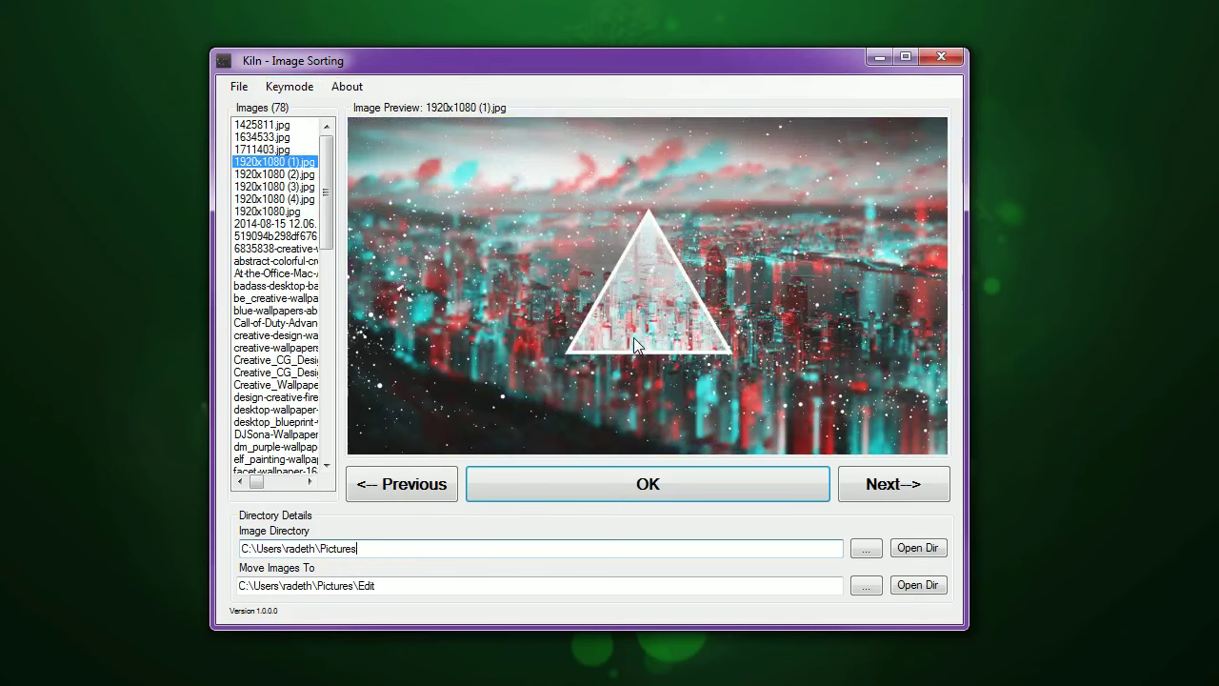